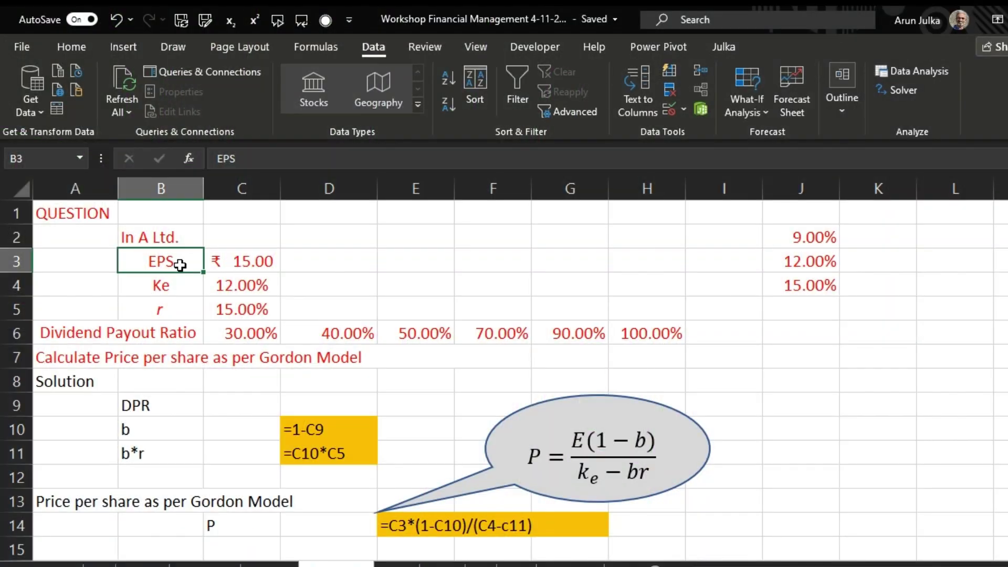
# Step: Review the given EPS, Ke 12.00%, r 15.00%, payout ratio row and Gordon formula
pyautogui.click(243, 262)
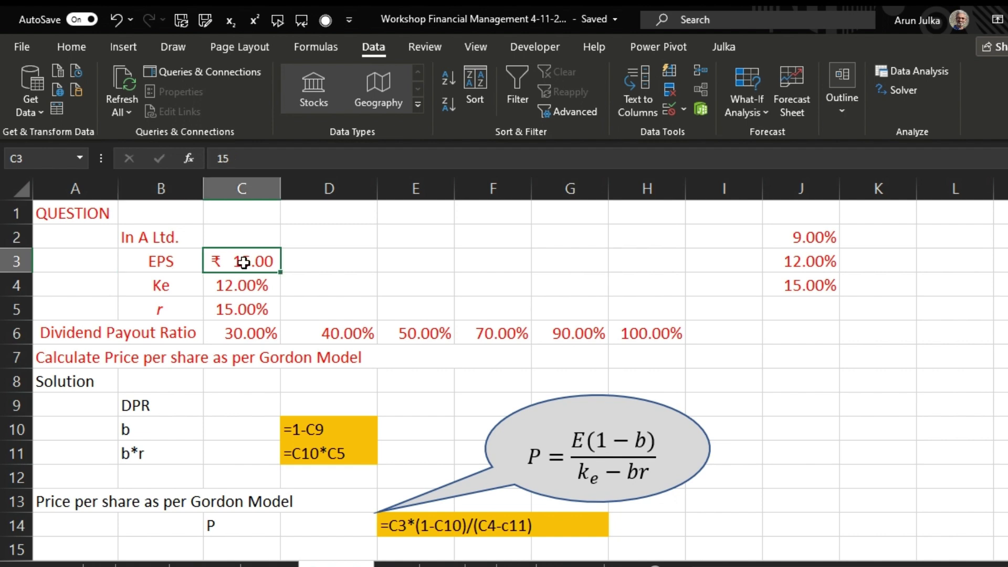
pyautogui.click(182, 287)
pyautogui.click(228, 288)
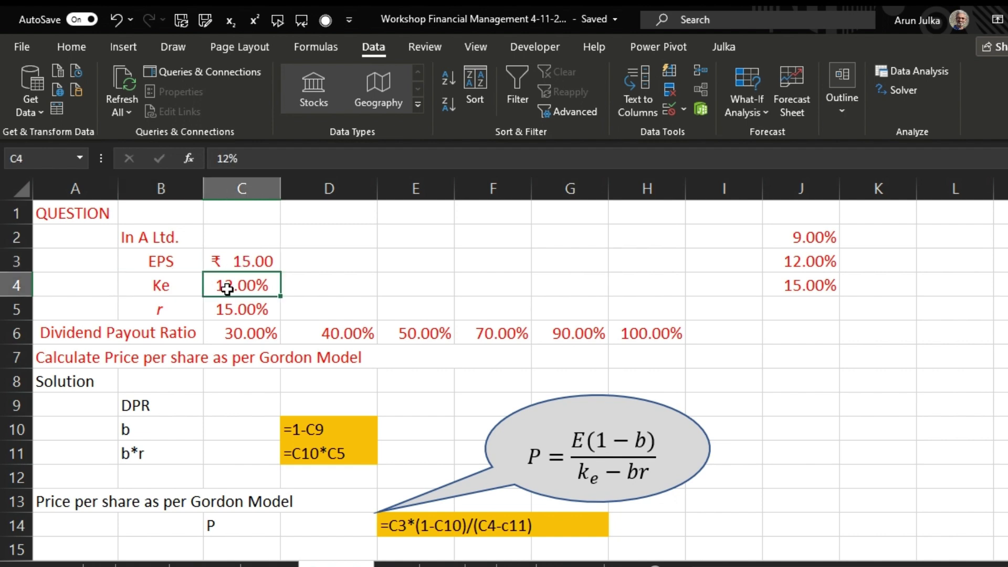
pyautogui.click(175, 311)
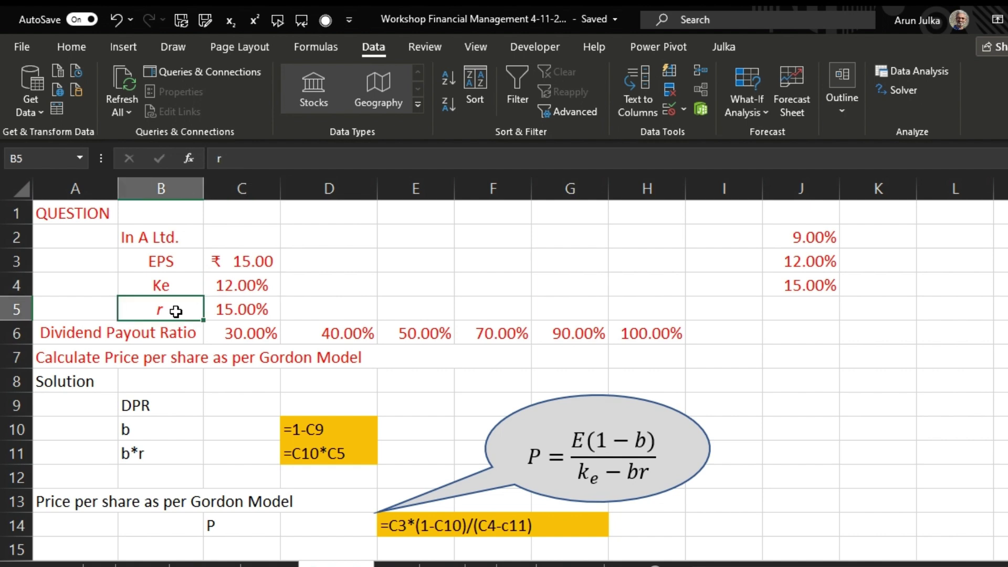
pyautogui.click(240, 314)
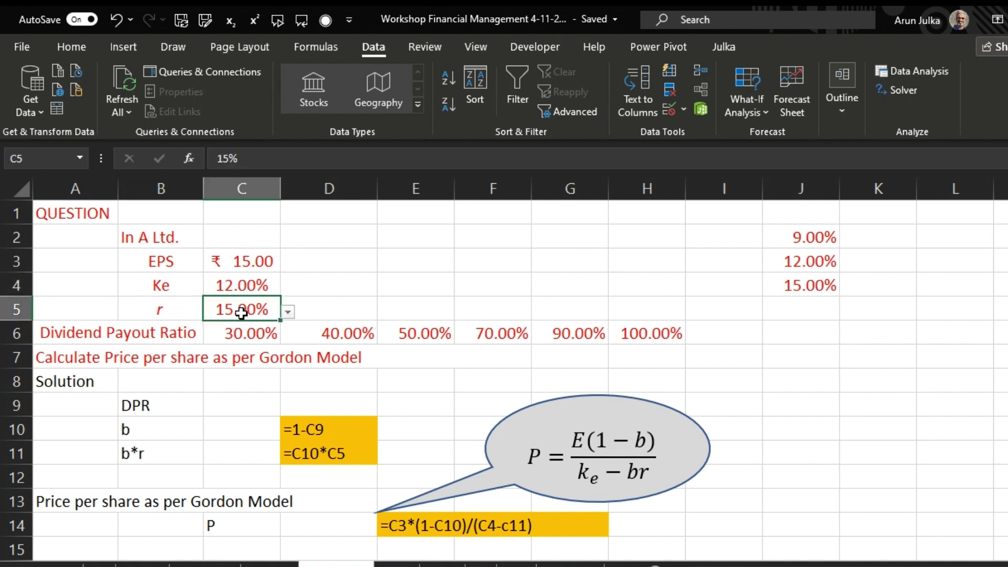
pyautogui.click(124, 369)
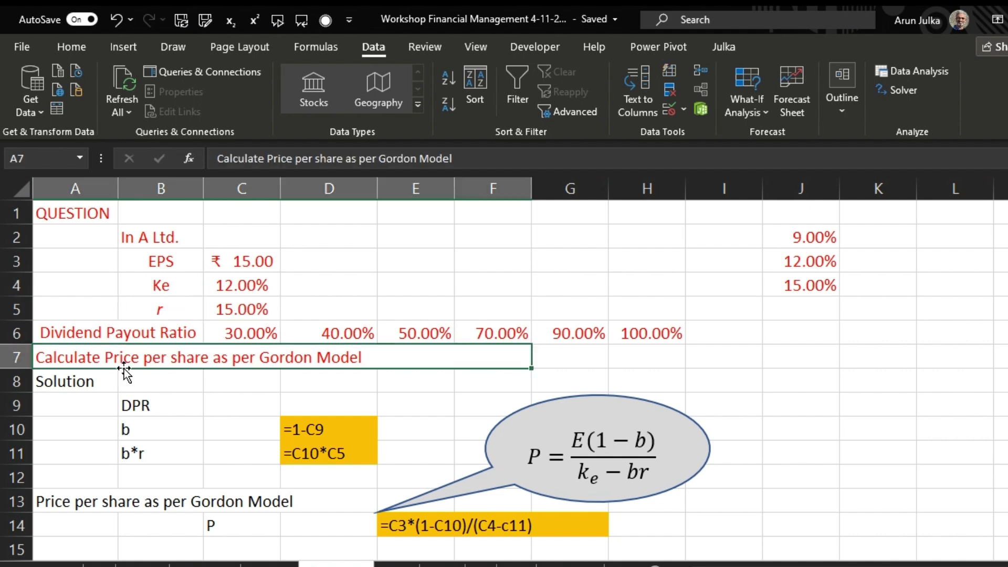
pyautogui.click(102, 333)
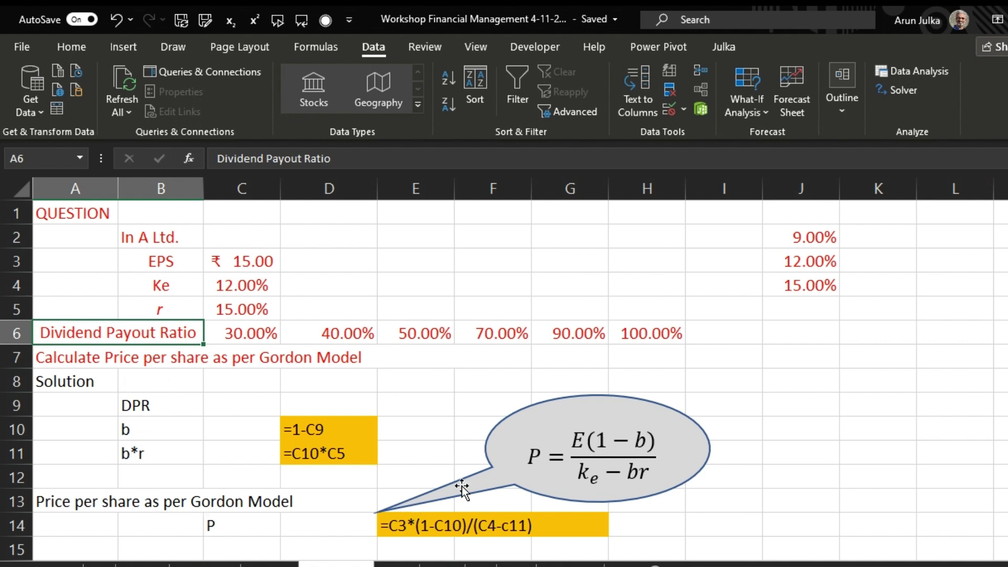
pyautogui.click(528, 470)
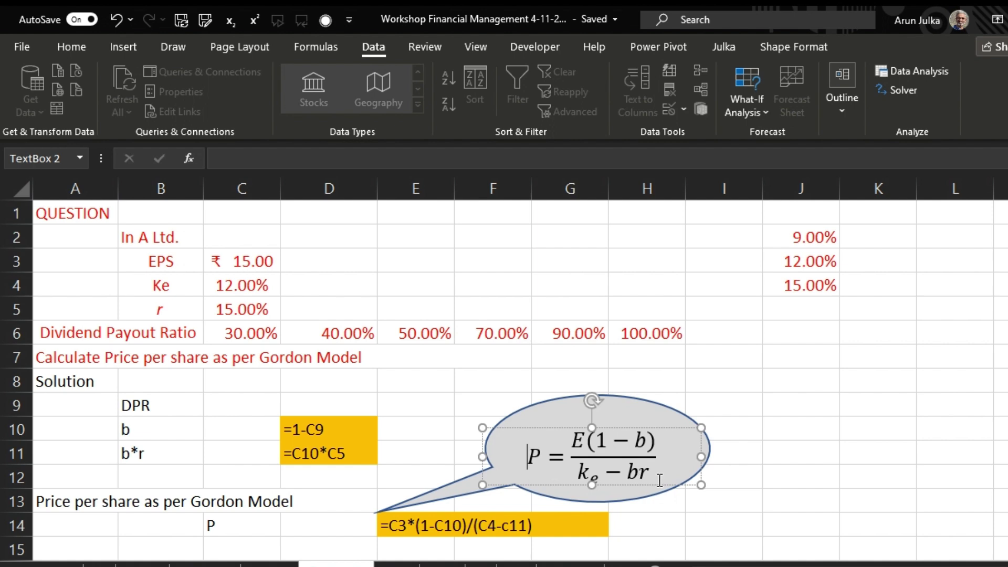
pyautogui.click(668, 518)
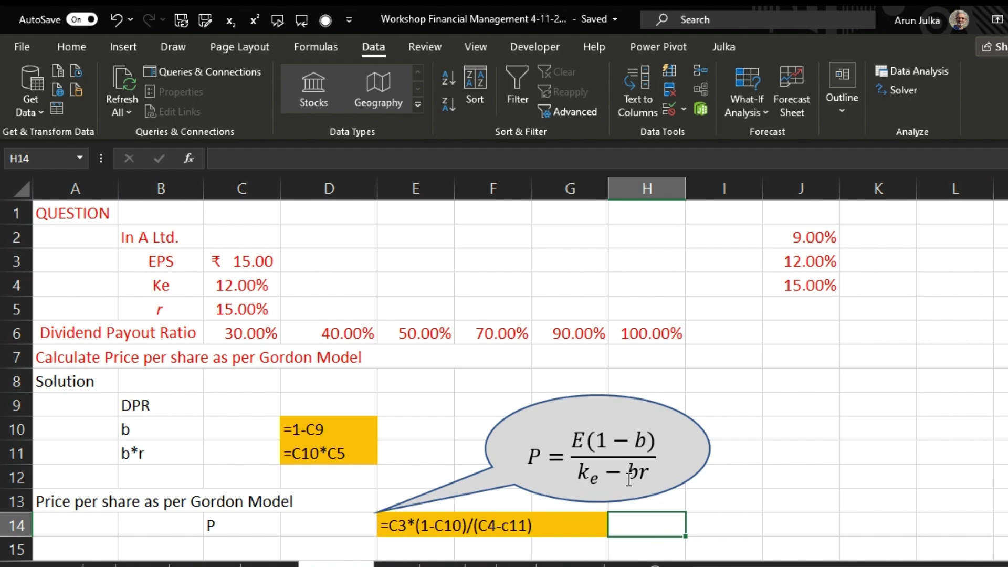
# Step: Enter =C6 in C9 so it shows the 30.00% payout ratio
pyautogui.click(252, 405)
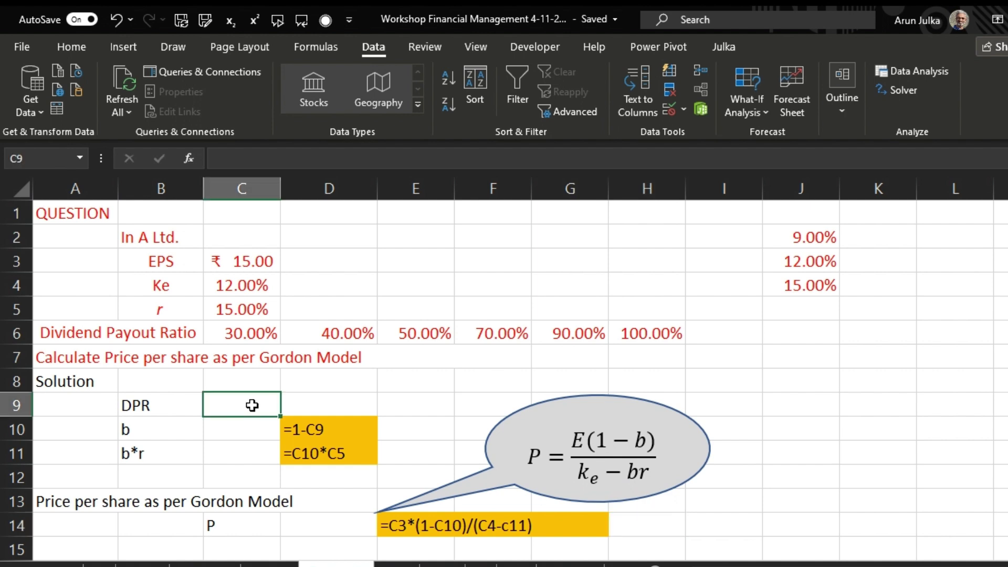
pyautogui.write('=')
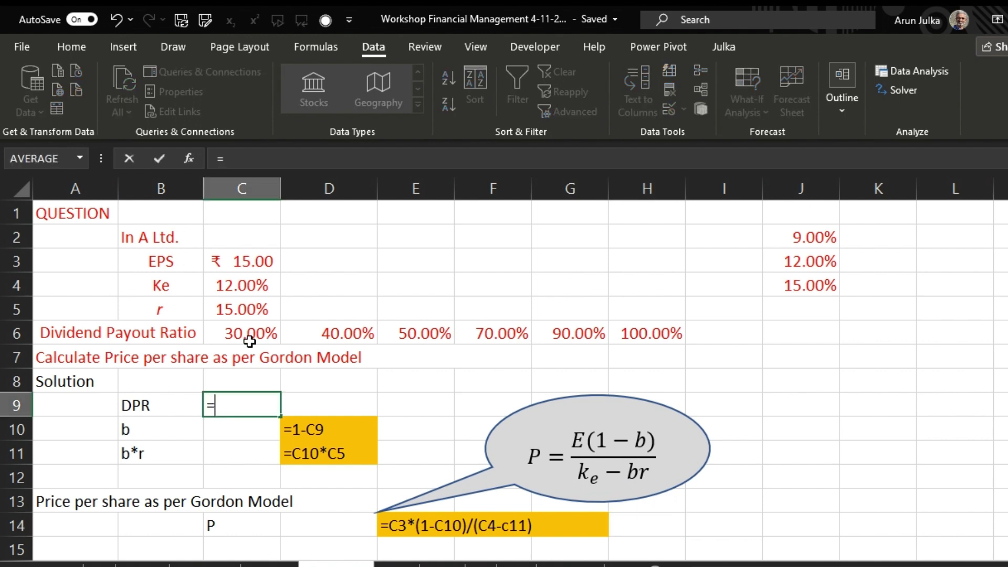
pyautogui.click(248, 338)
pyautogui.press('Return')
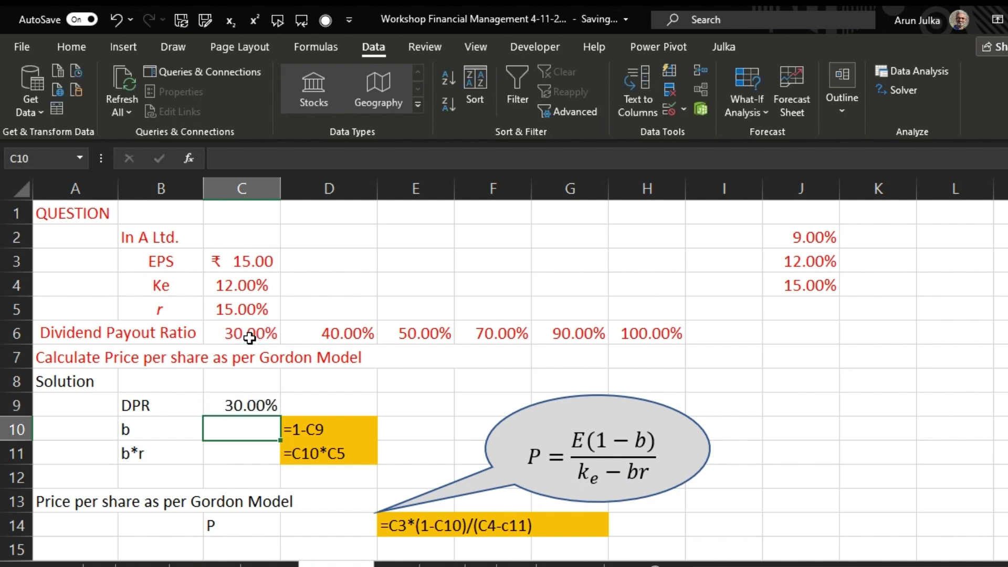
# Step: Add a data-validation dropdown to C9 listing the payout ratios in C6:H6
pyautogui.click(252, 403)
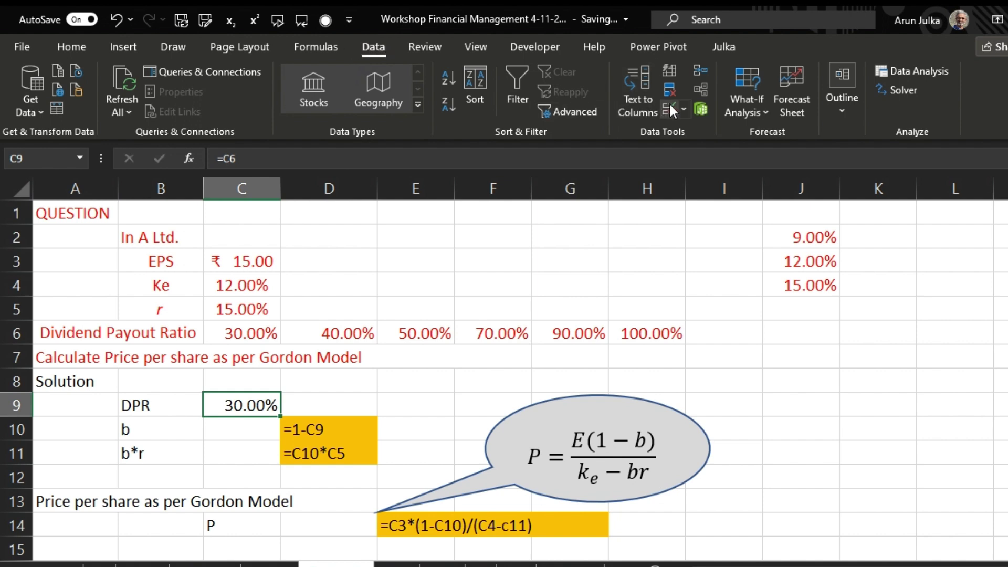
pyautogui.click(682, 111)
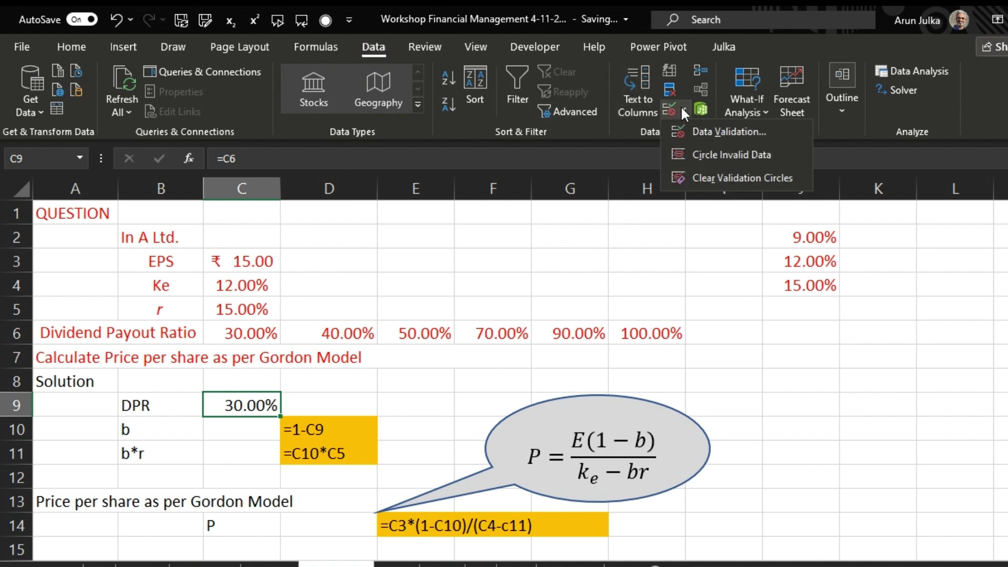
pyautogui.click(698, 139)
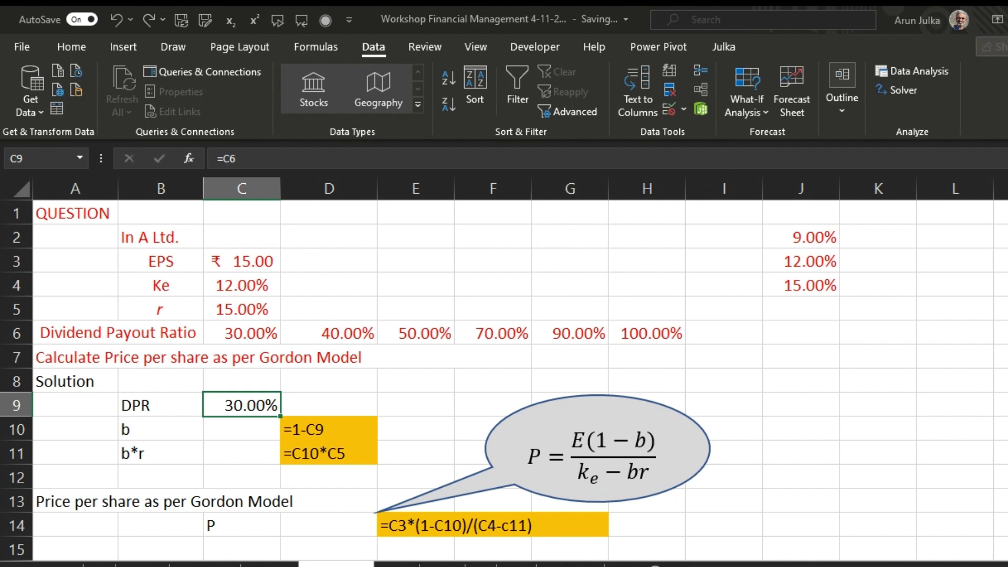
pyautogui.click(236, 330)
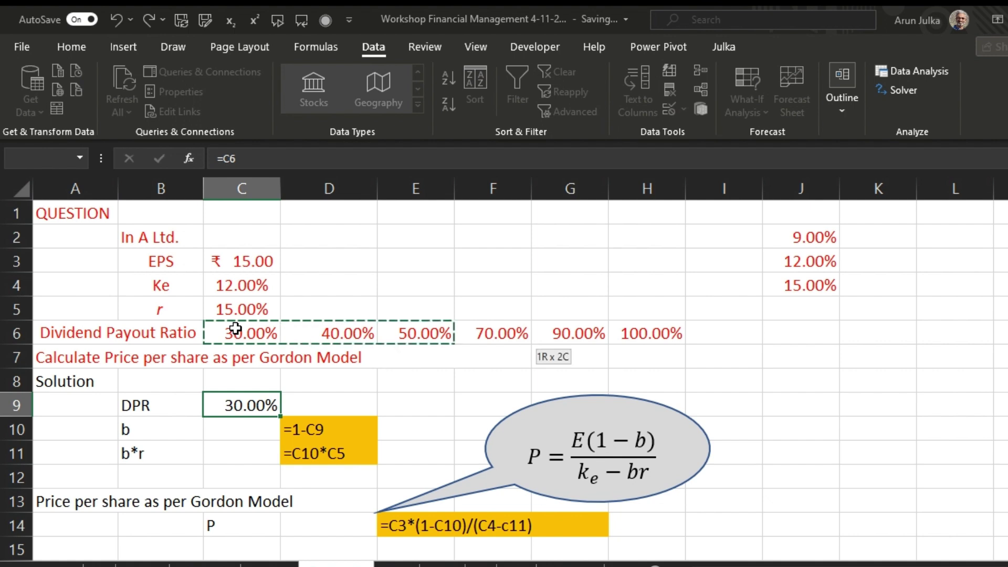
pyautogui.moveTo(236, 330); pyautogui.dragTo(646, 333)
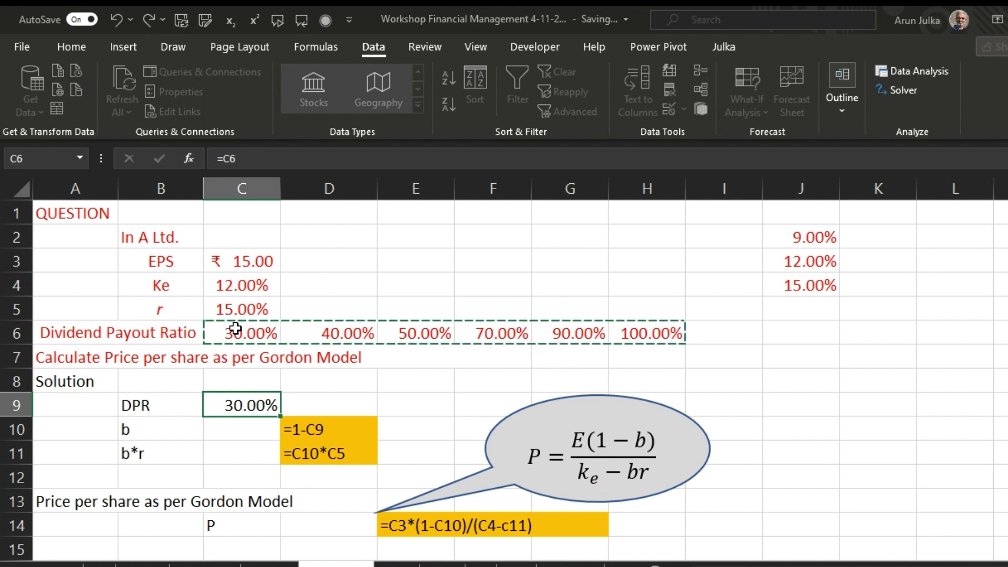
pyautogui.press('Return')
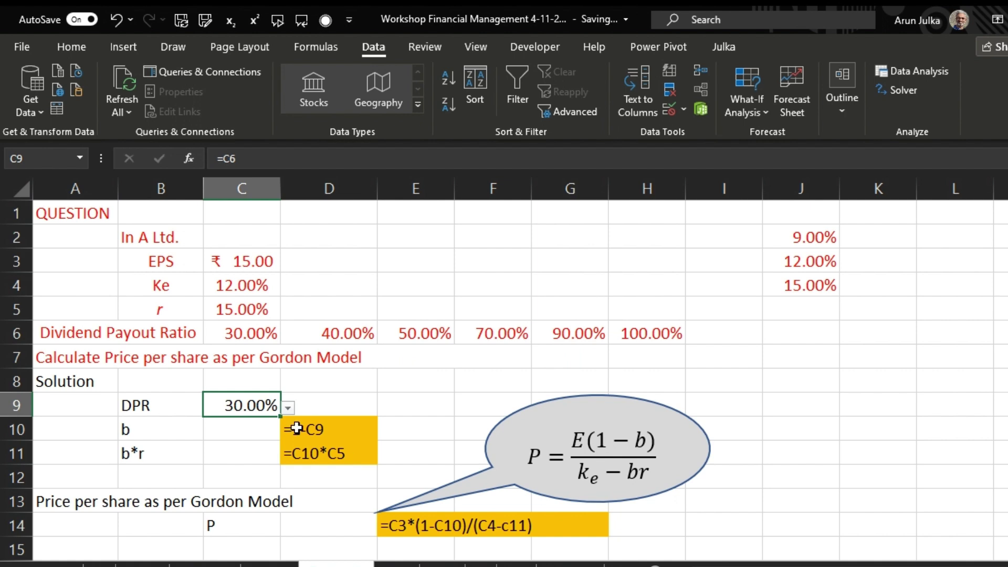
pyautogui.click(287, 409)
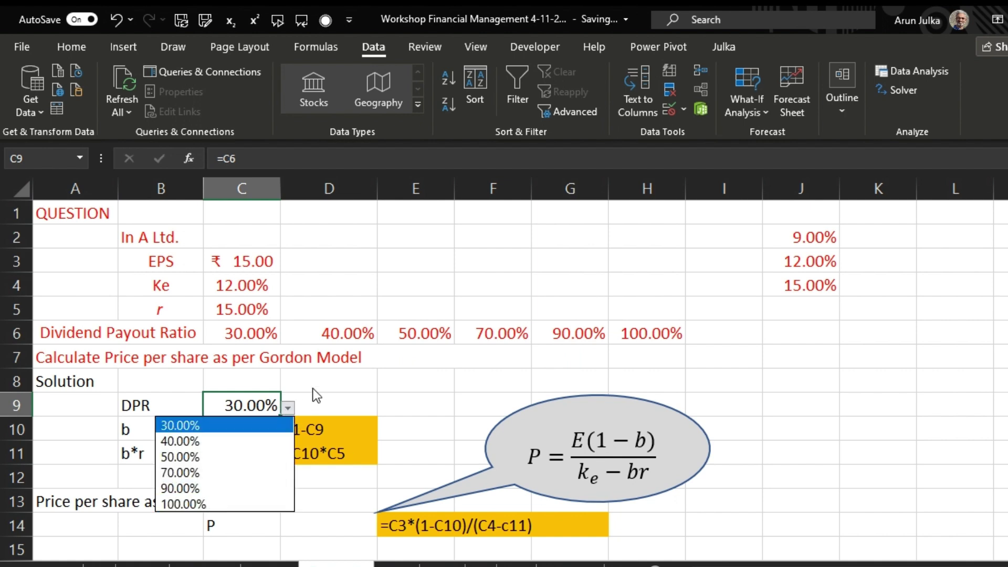
pyautogui.click(313, 393)
# Step: Calculate retention ratio b in C10 from the payout ratio in C9, giving 70.00%
pyautogui.click(229, 430)
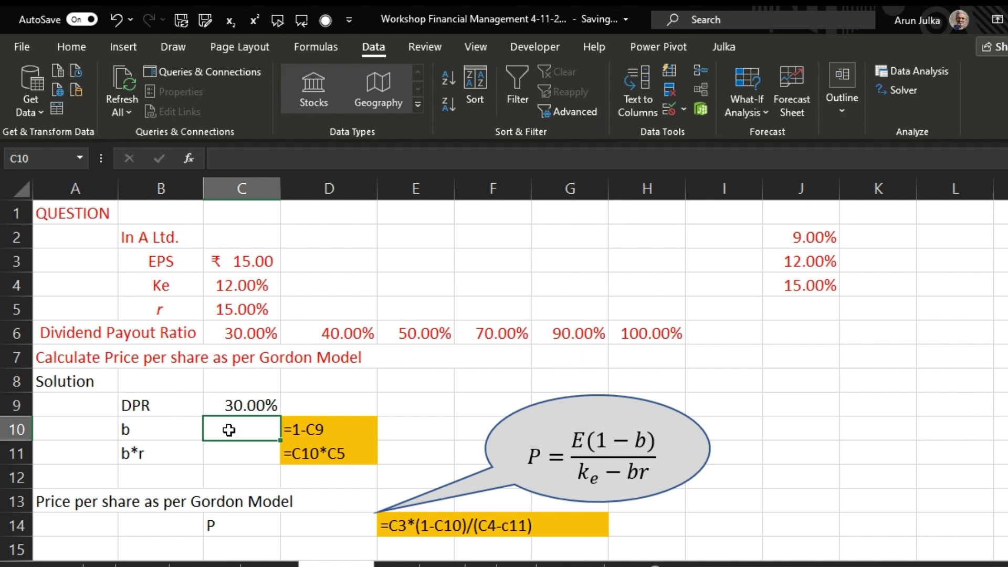
pyautogui.write('=')
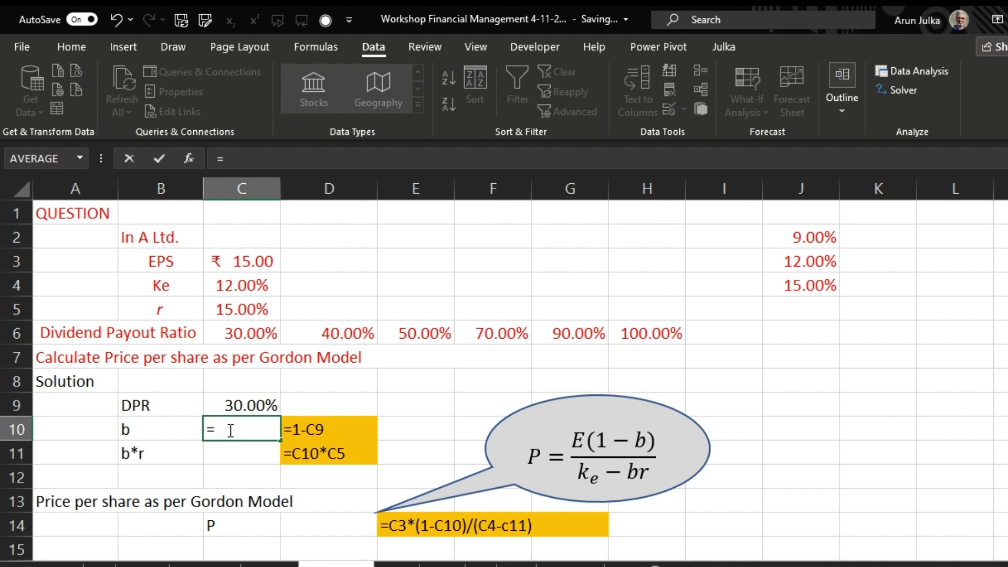
pyautogui.write('1')
pyautogui.write('-')
pyautogui.click(251, 407)
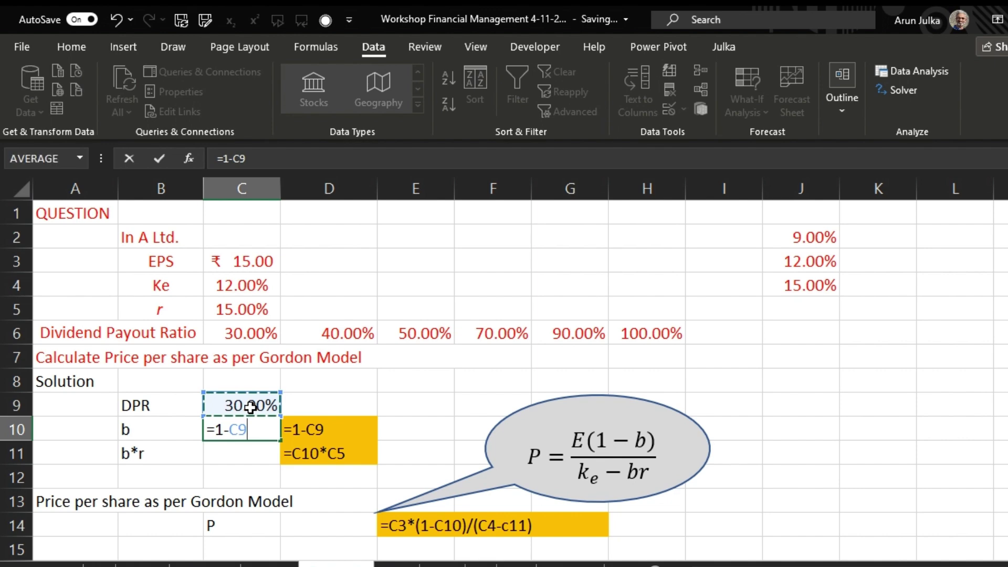
pyautogui.press('Return')
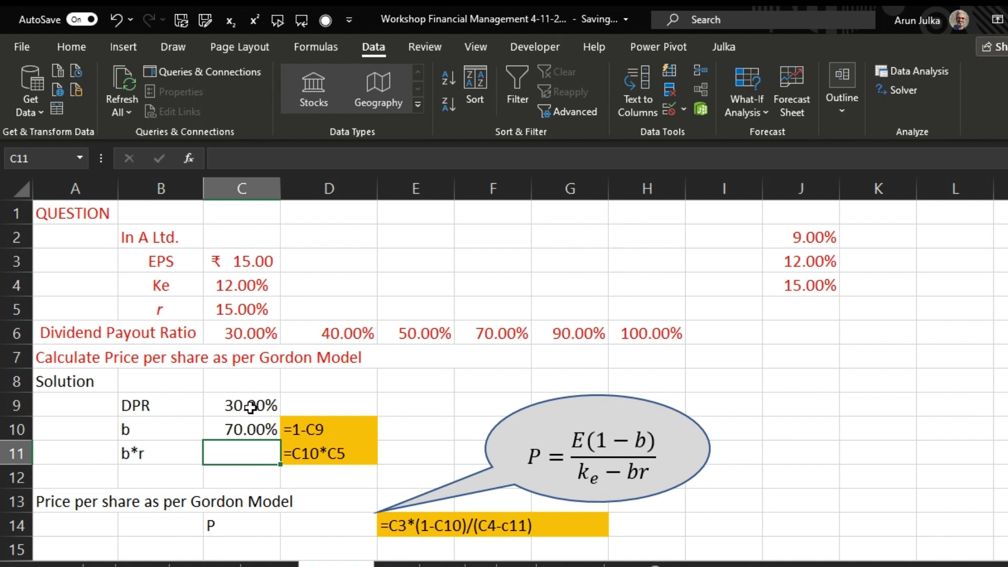
pyautogui.write('=')
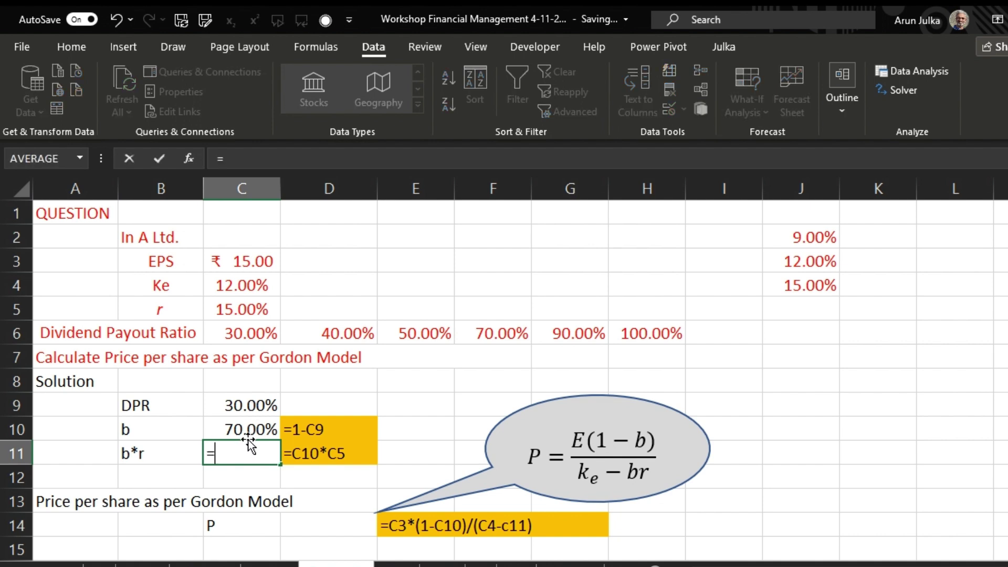
# Step: Enter =C10*C5 in C11 to get b*r of 10.50%
pyautogui.click(245, 428)
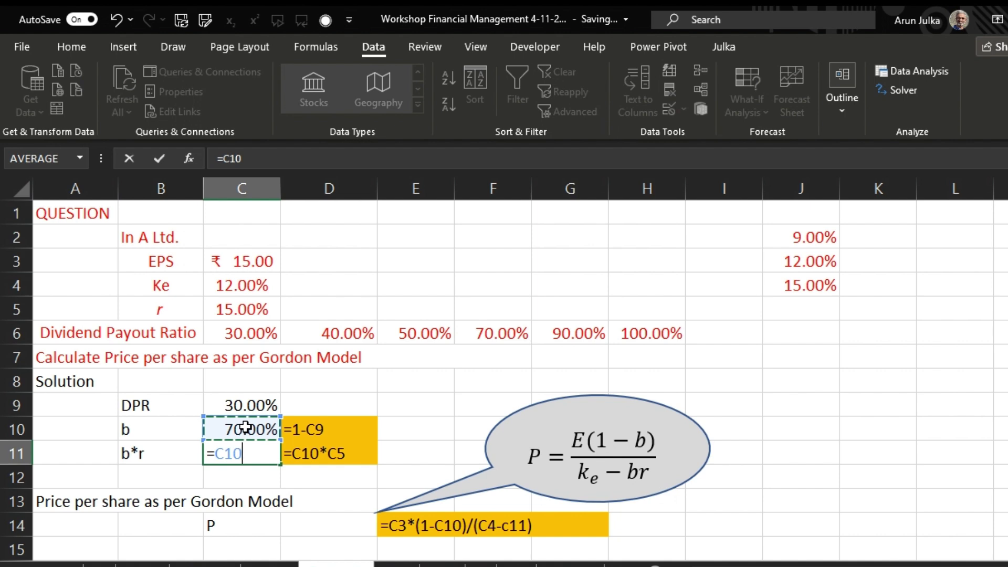
pyautogui.write('*')
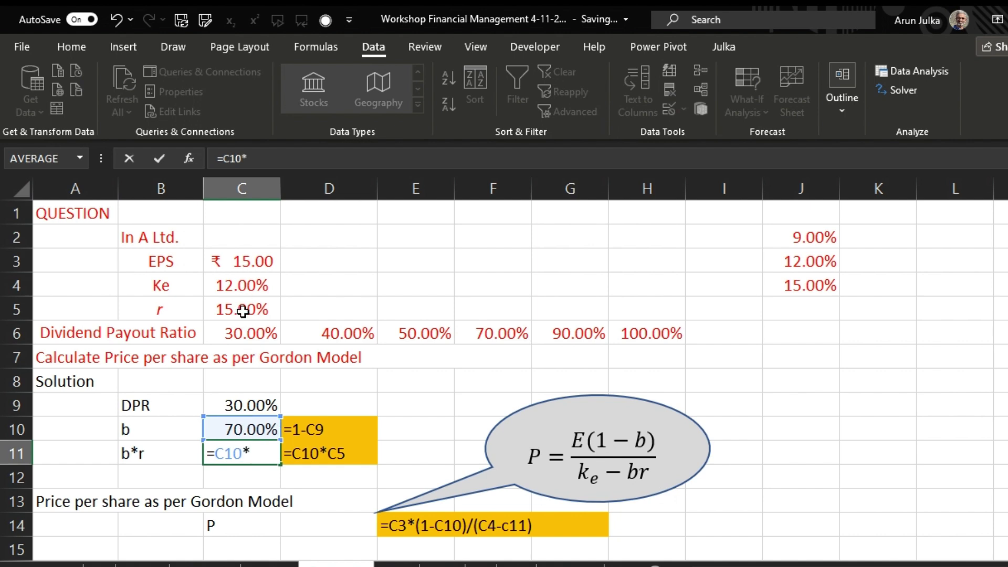
pyautogui.click(242, 312)
pyautogui.press('Return')
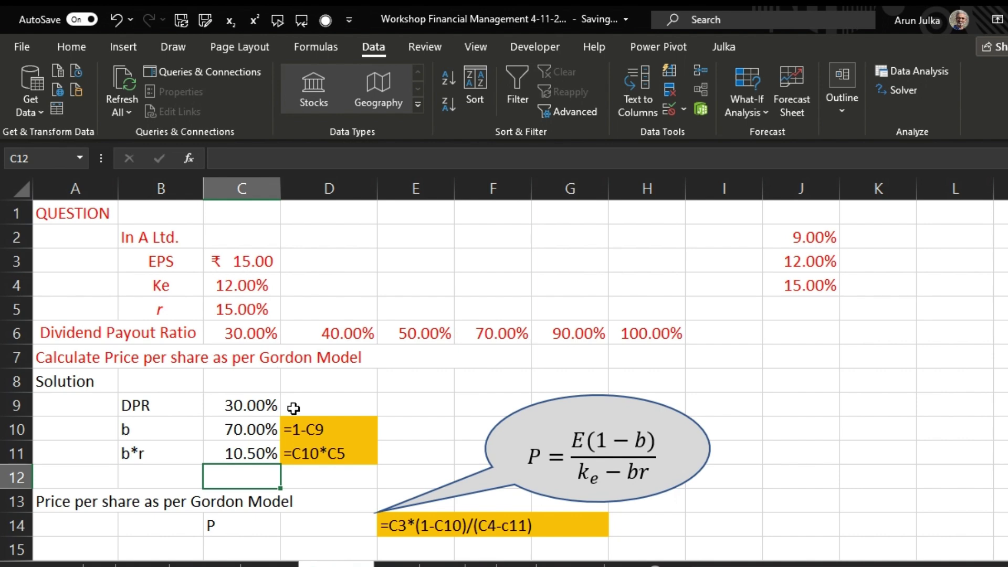
pyautogui.click(323, 530)
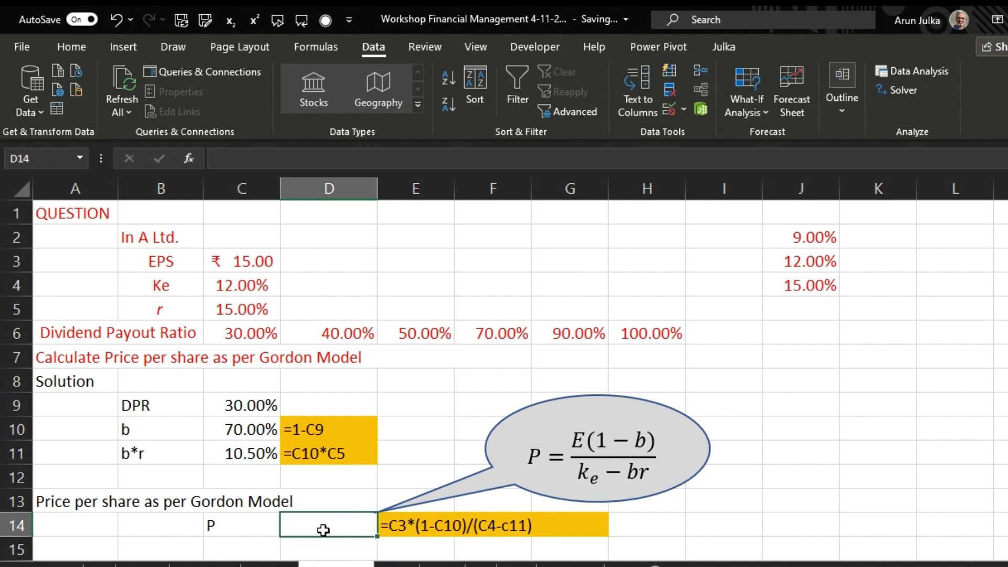
pyautogui.write('=')
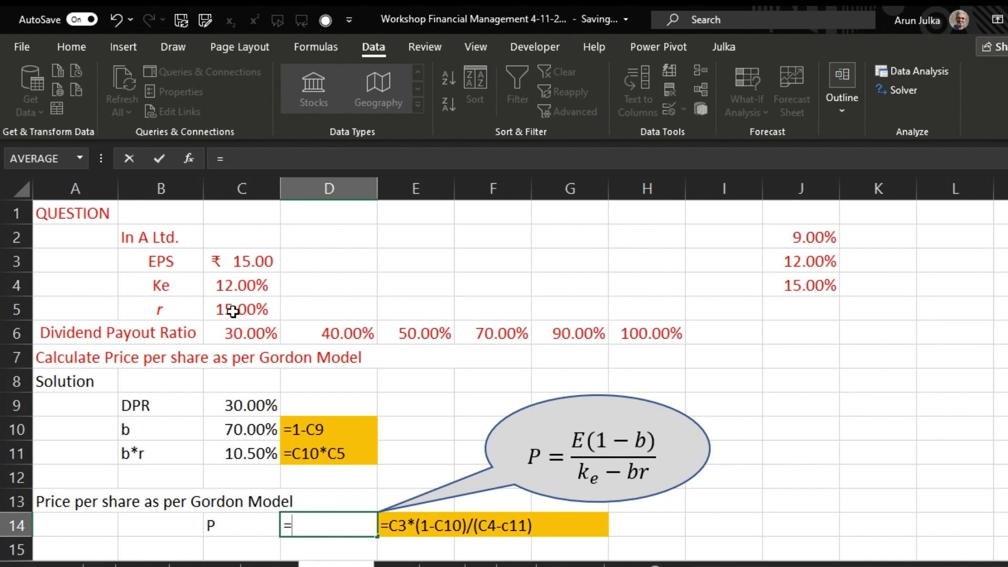
# Step: Enter =C3*(1-C10)/(C4-C11) in D14, pricing the share at ₹300.00
pyautogui.click(238, 265)
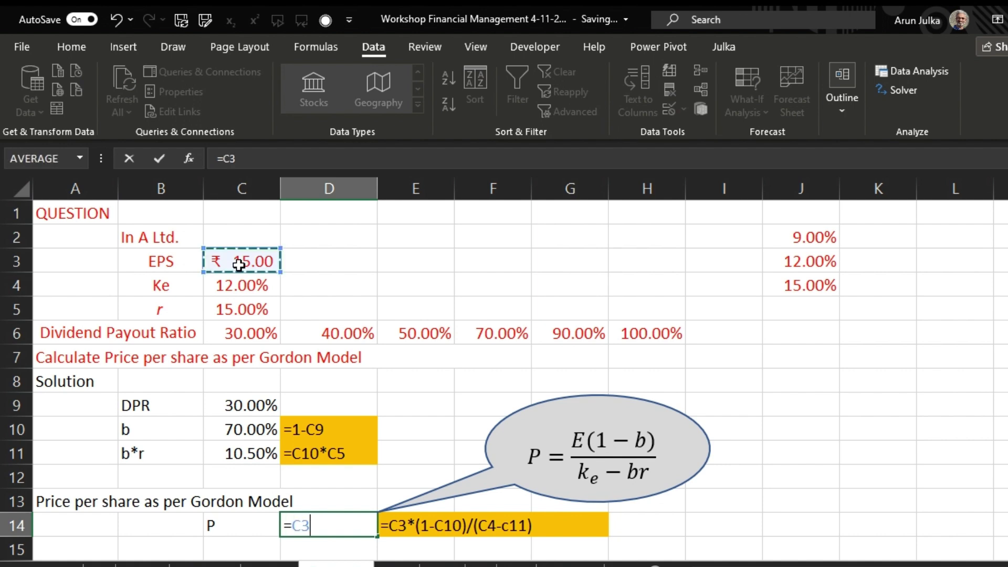
pyautogui.write('*')
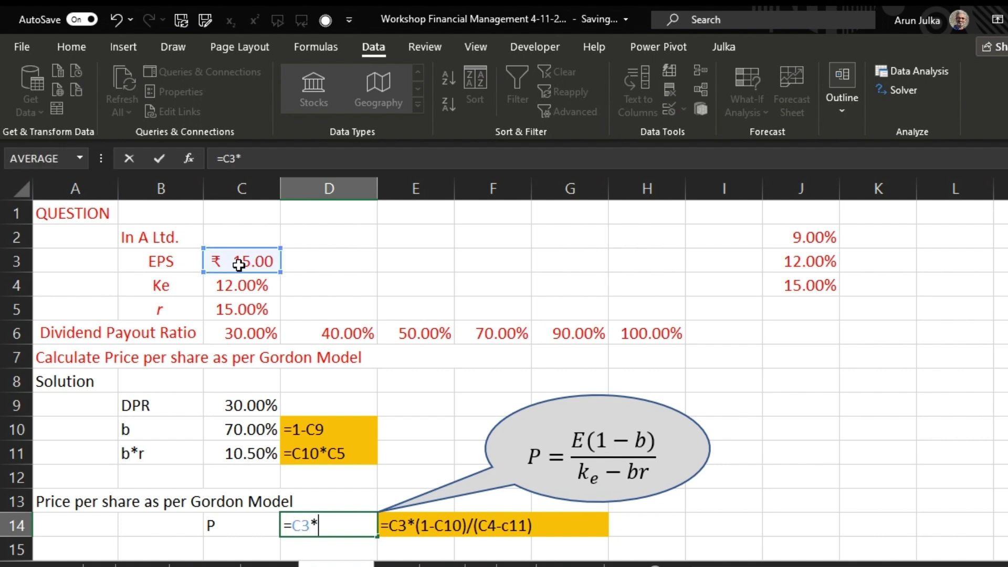
pyautogui.write('(1-')
pyautogui.click(233, 429)
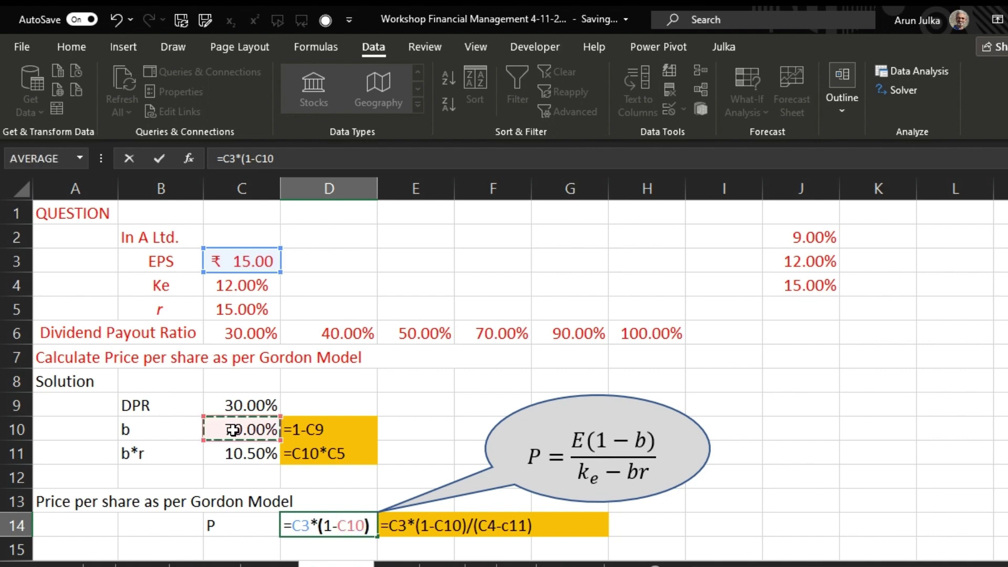
pyautogui.write(')/')
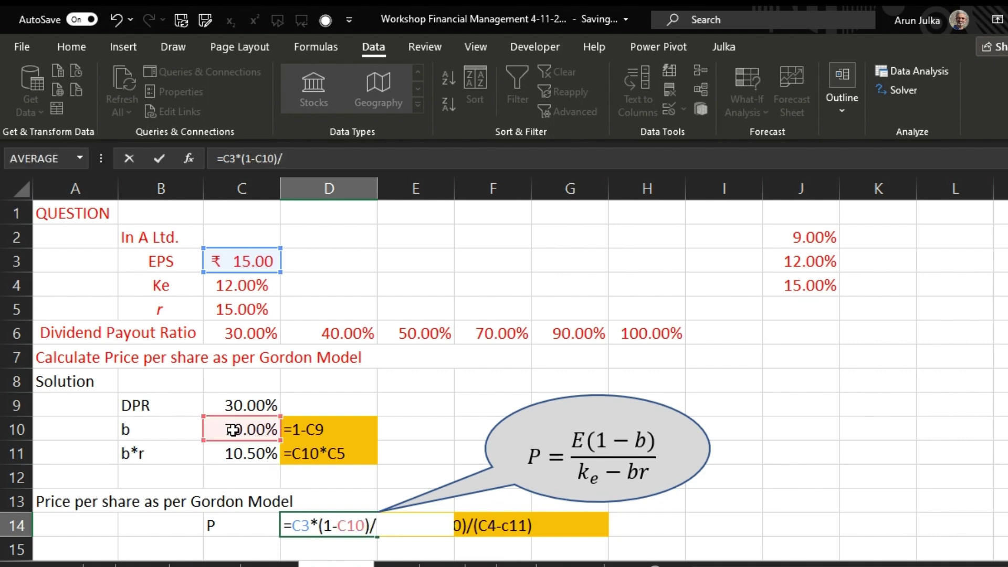
pyautogui.write('(')
pyautogui.click(241, 288)
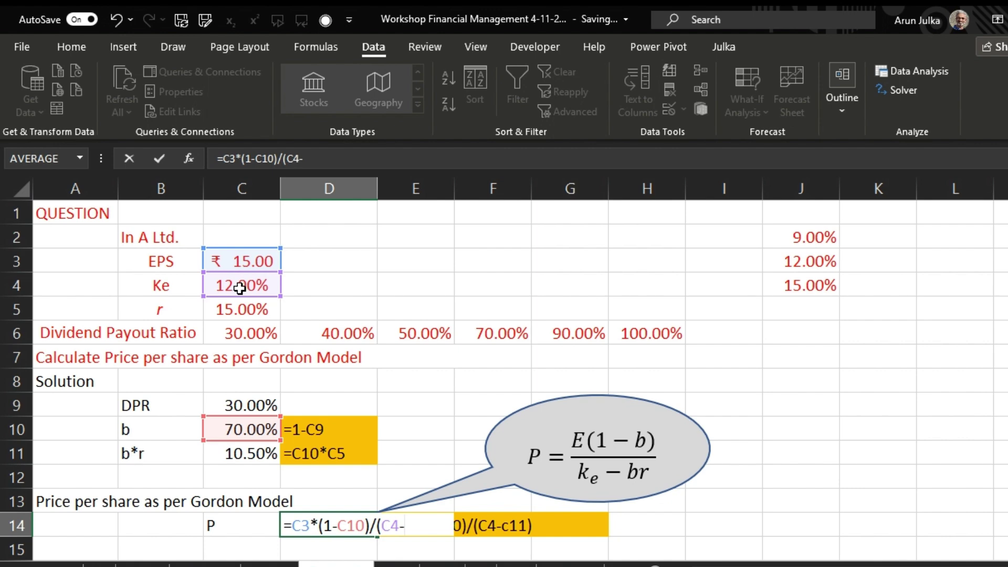
pyautogui.write('-')
pyautogui.click(241, 454)
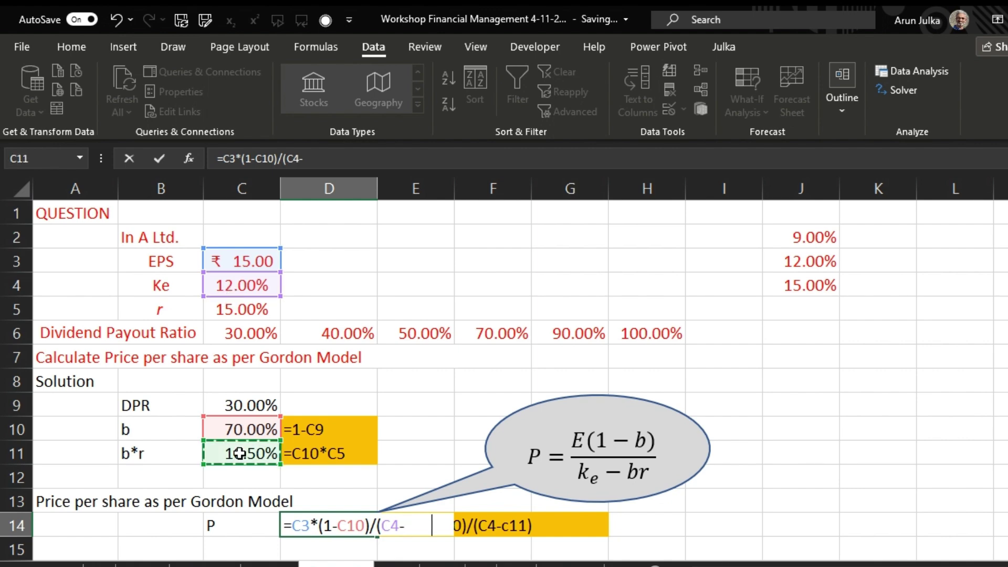
pyautogui.write(')')
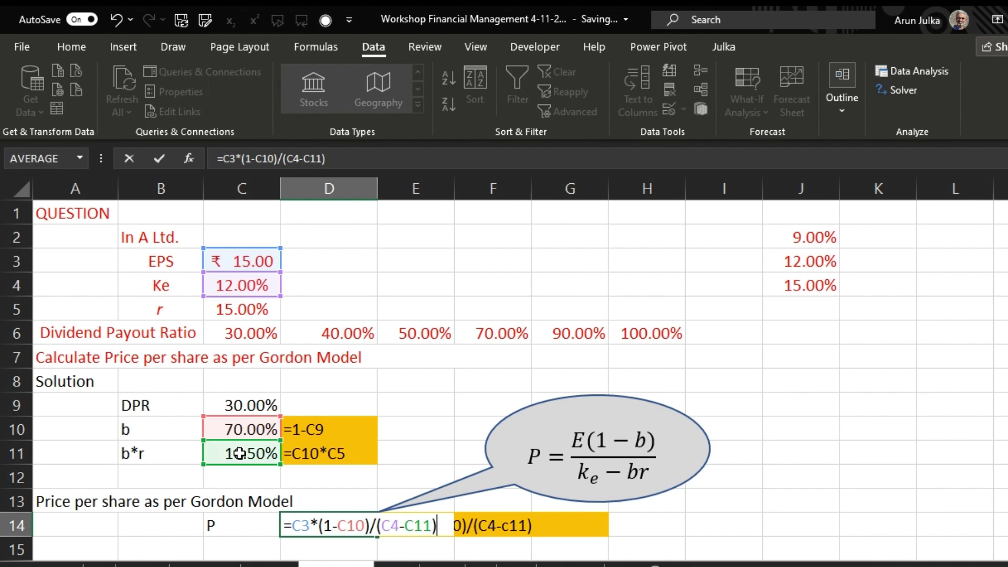
pyautogui.press('Return')
pyautogui.write('r > ke')
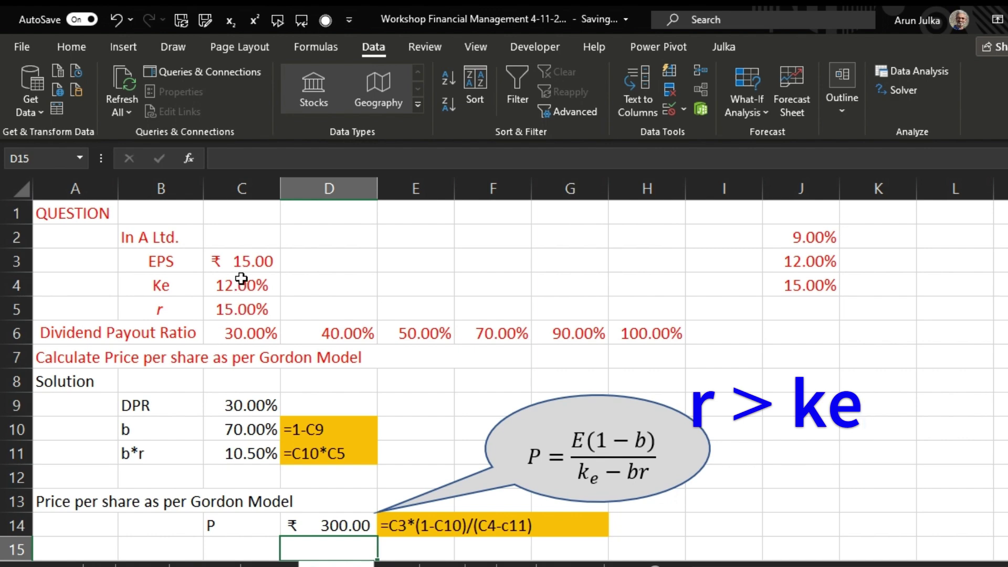
# Step: Cycle C9's payout ratio through 40%, 50%, 70%, 90%, 100%, then back to 30%
pyautogui.click(246, 408)
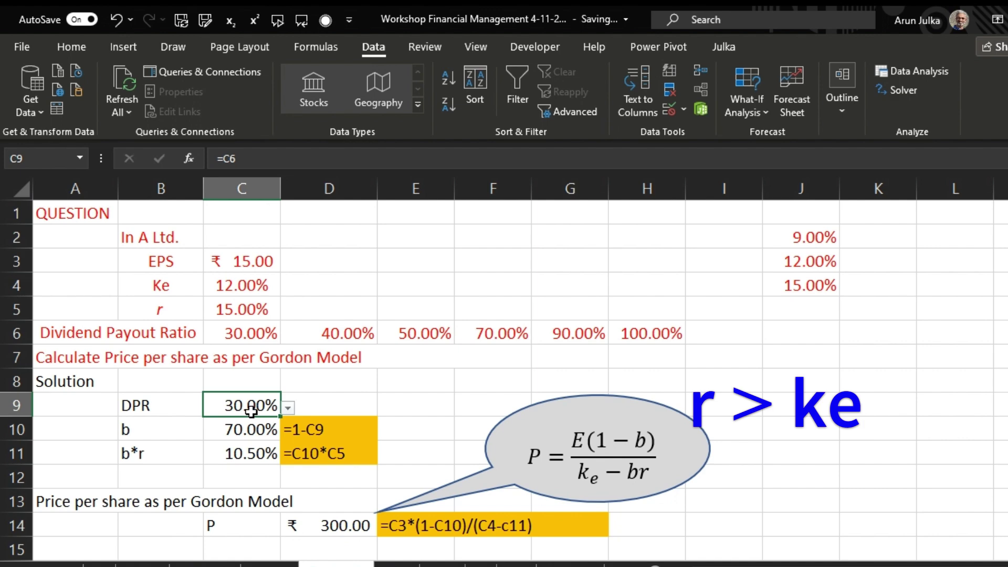
pyautogui.click(285, 408)
pyautogui.click(261, 438)
pyautogui.click(289, 408)
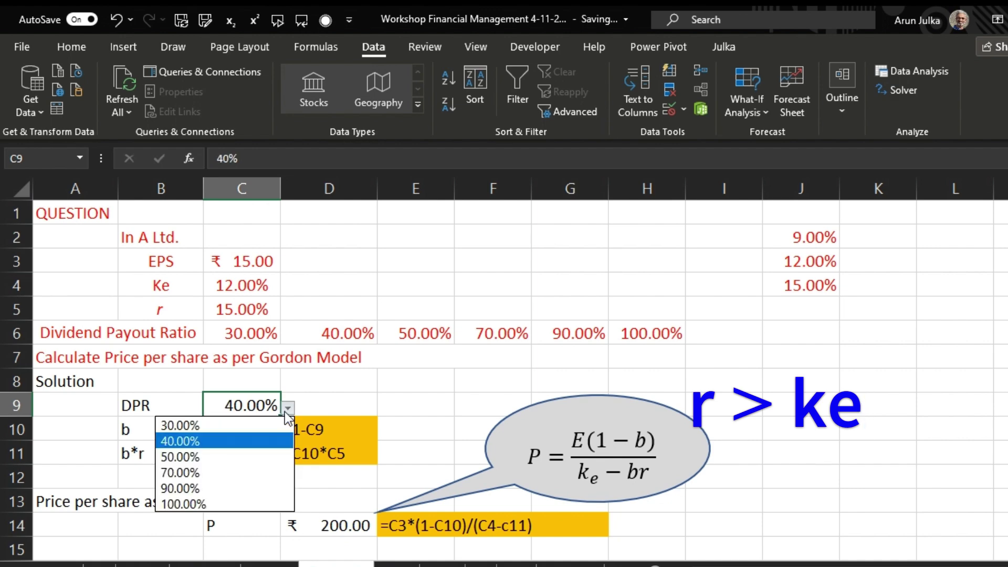
pyautogui.click(259, 458)
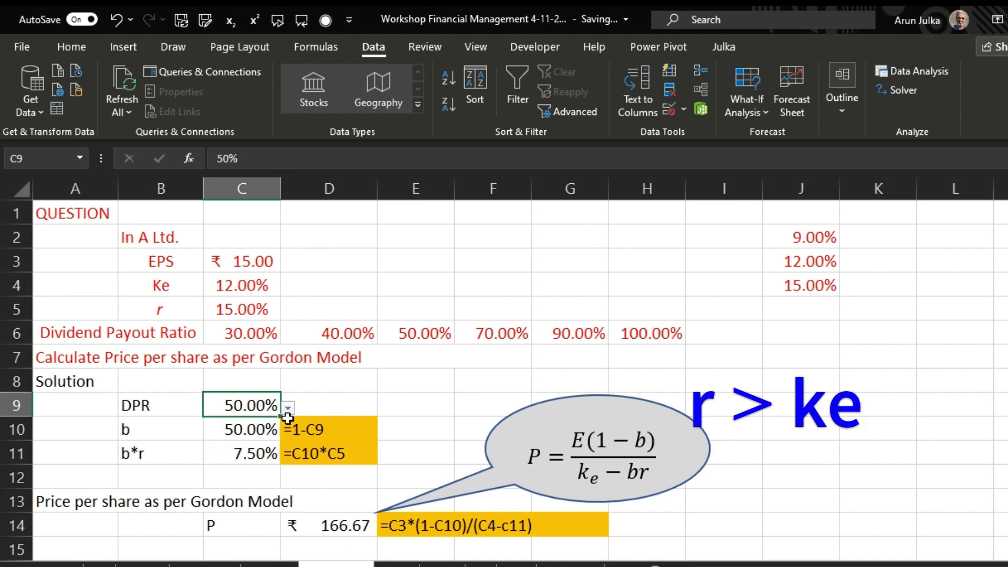
pyautogui.click(257, 469)
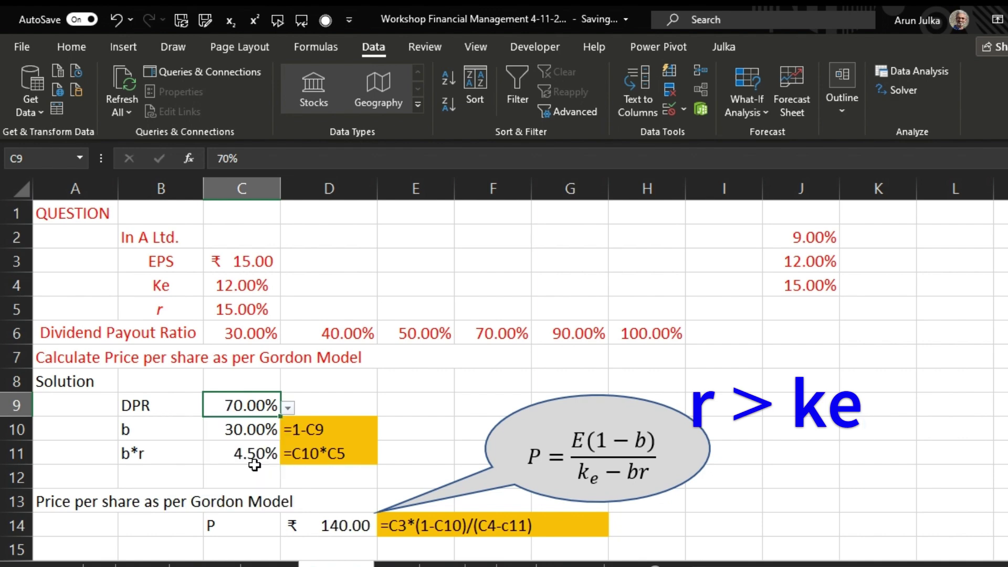
pyautogui.click(290, 408)
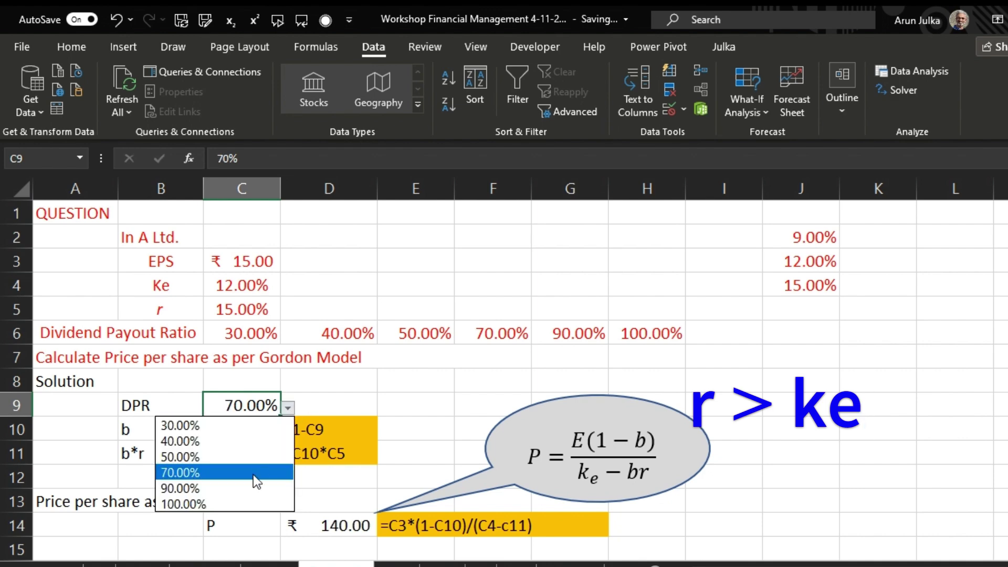
pyautogui.click(247, 488)
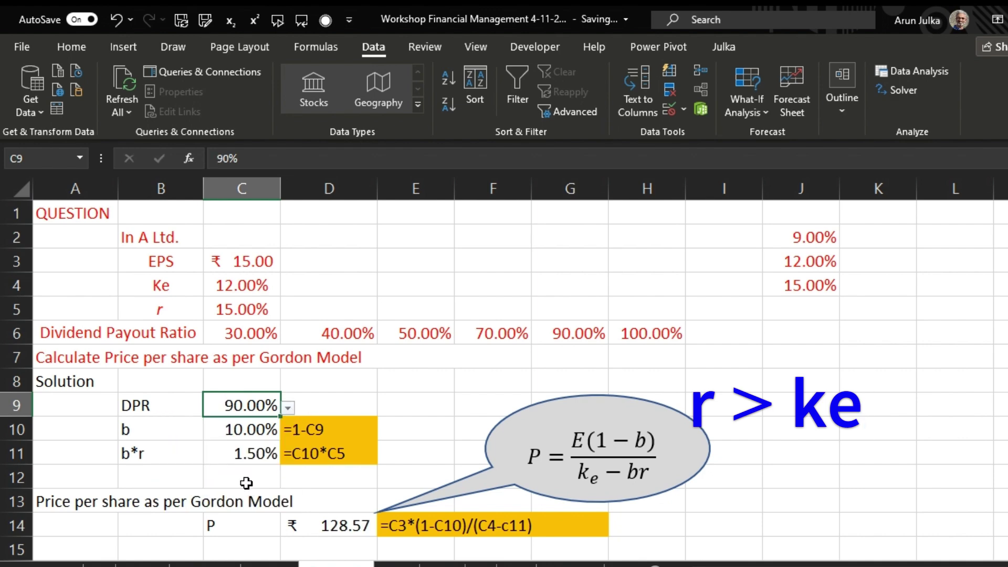
pyautogui.click(288, 409)
pyautogui.click(248, 503)
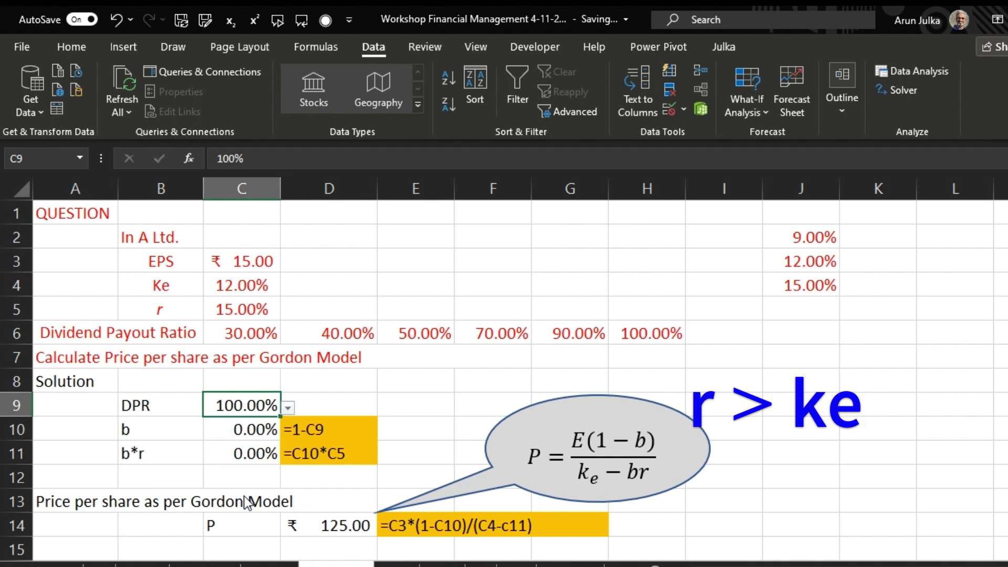
pyautogui.click(289, 408)
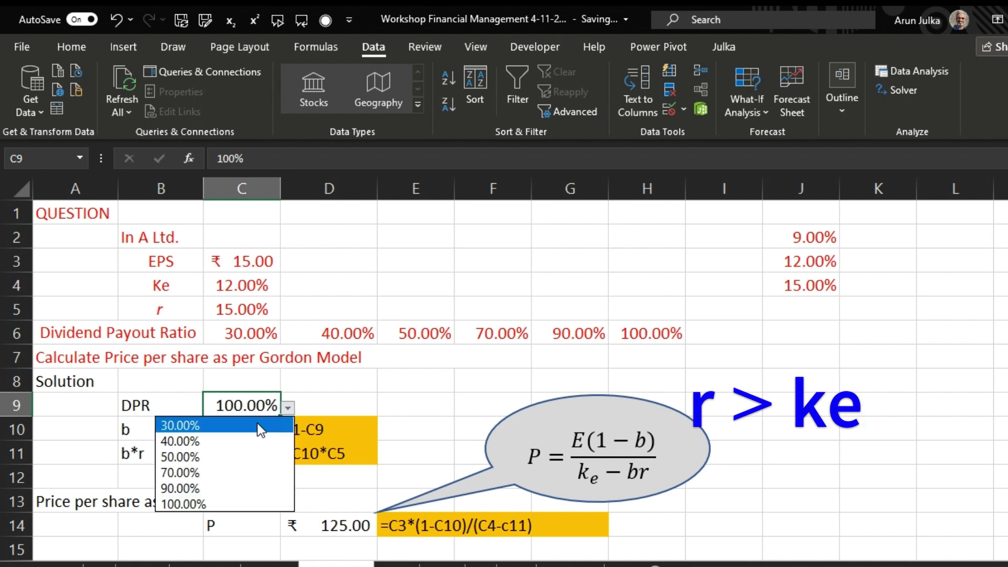
pyautogui.click(258, 423)
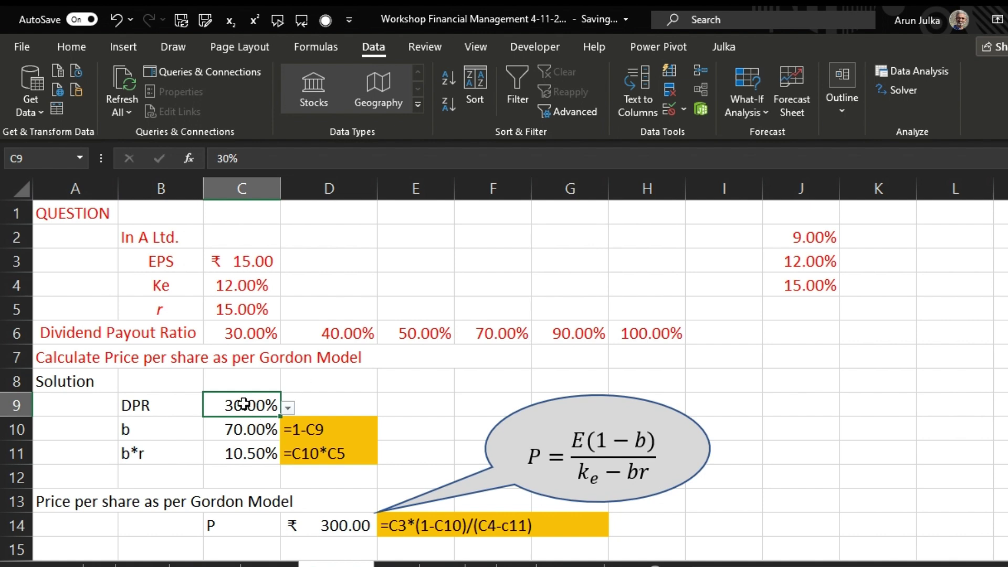
# Step: Set r in C5 to 12%, equal to Ke
pyautogui.click(235, 309)
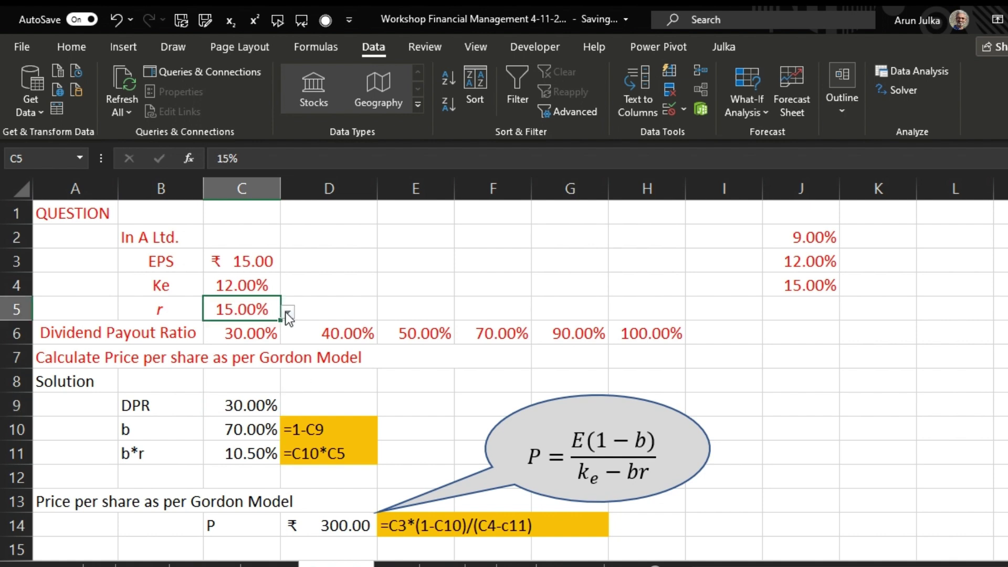
pyautogui.click(288, 310)
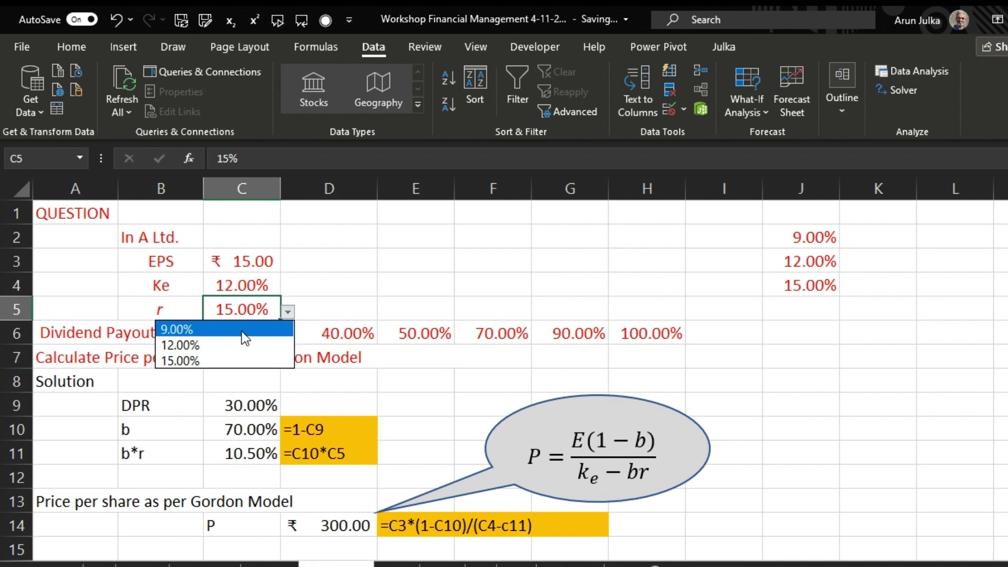
pyautogui.click(230, 344)
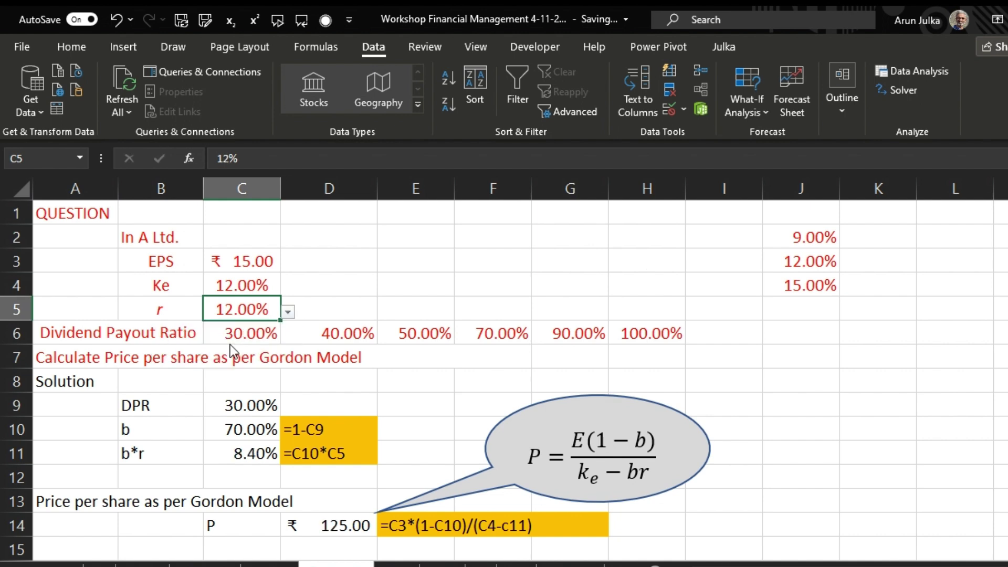
# Step: Step C9's payout ratio through 40%, 50%, 70% and 100%, price holding at ₹125.00
pyautogui.click(244, 404)
pyautogui.write('r = ke')
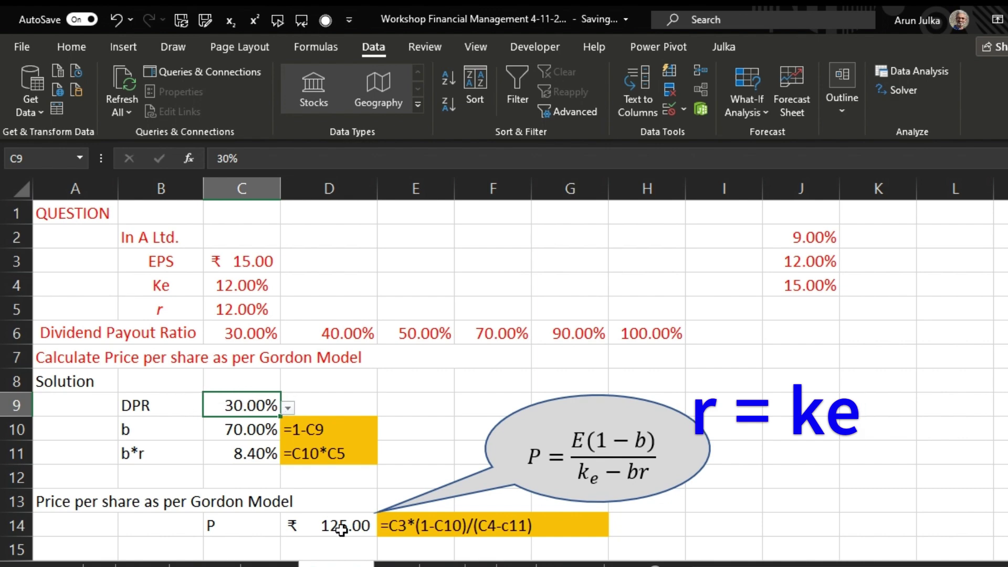
pyautogui.click(288, 409)
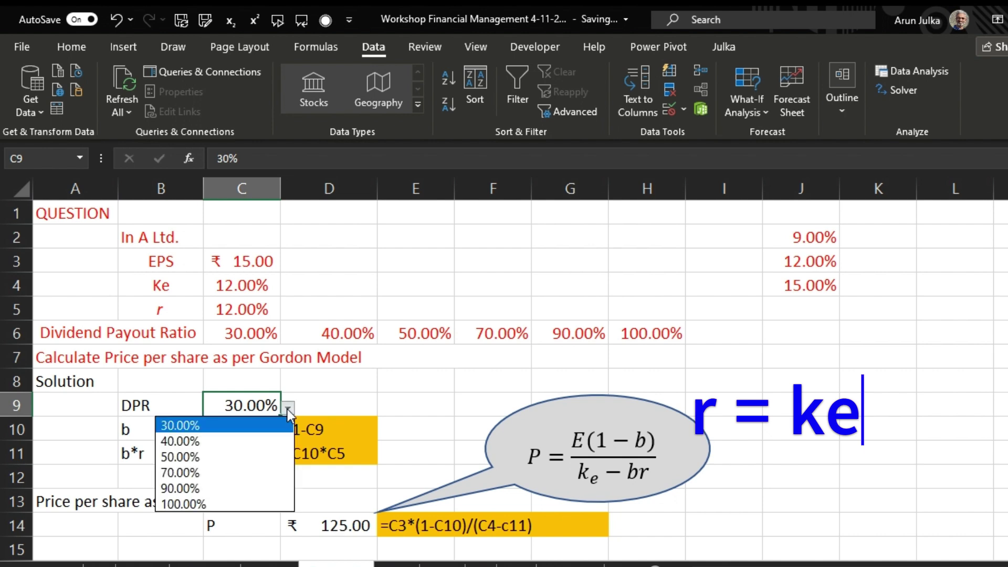
pyautogui.click(256, 435)
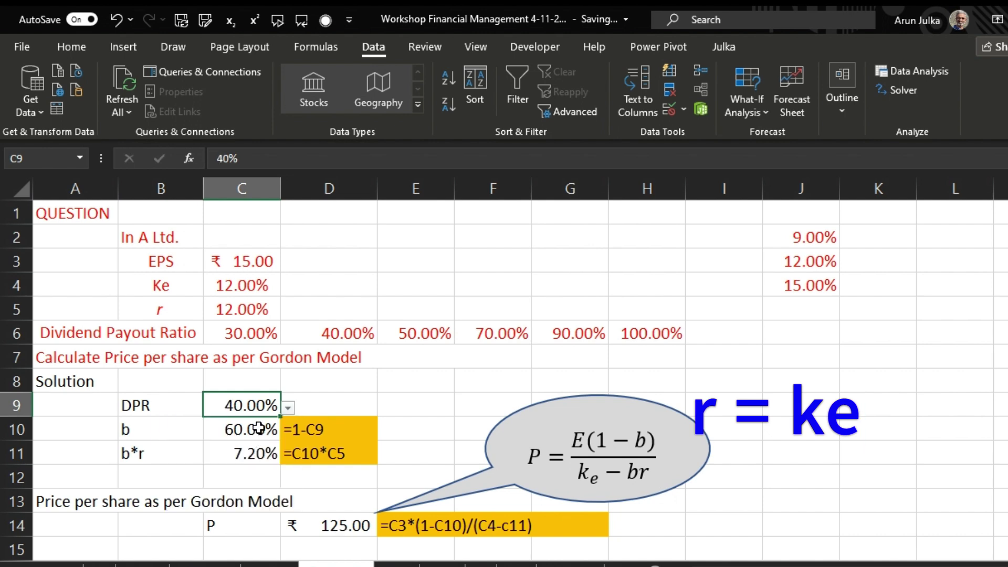
pyautogui.click(289, 408)
pyautogui.click(261, 456)
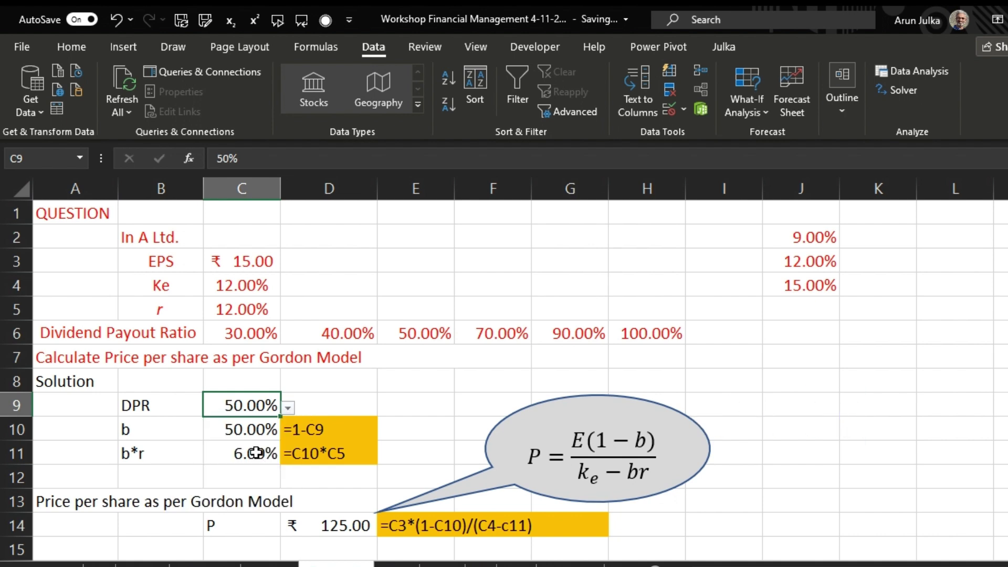
pyautogui.click(289, 407)
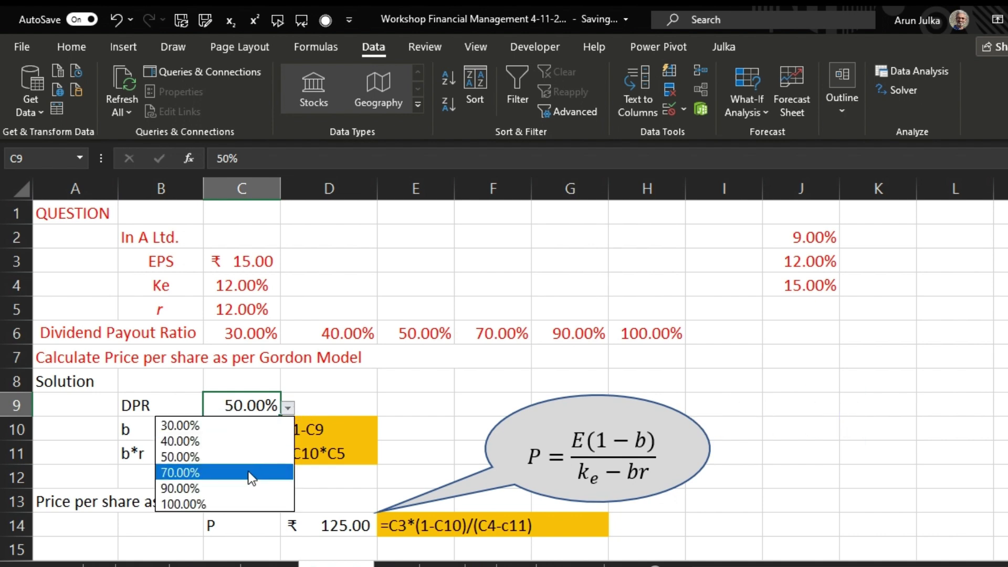
pyautogui.click(246, 473)
pyautogui.click(289, 408)
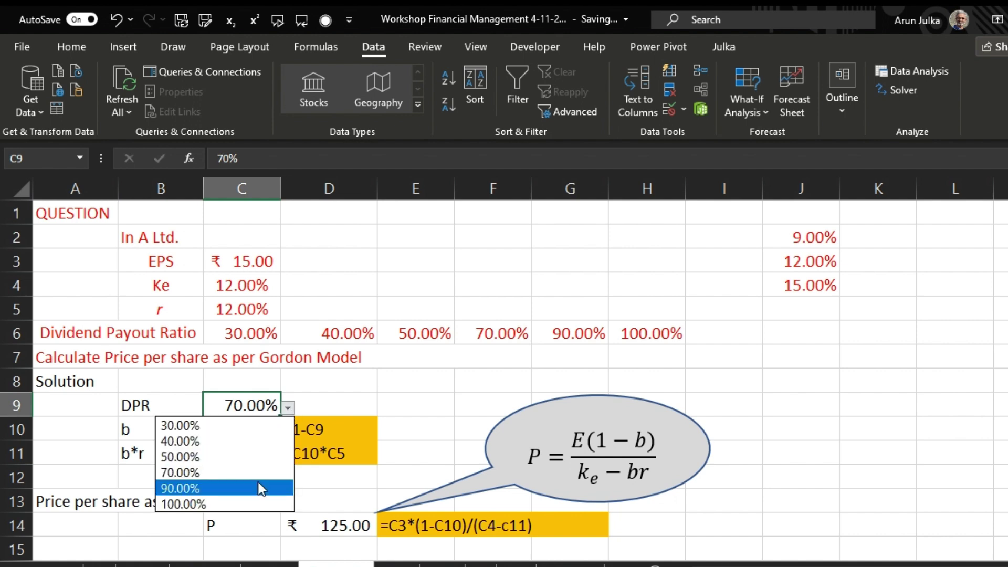
pyautogui.click(250, 499)
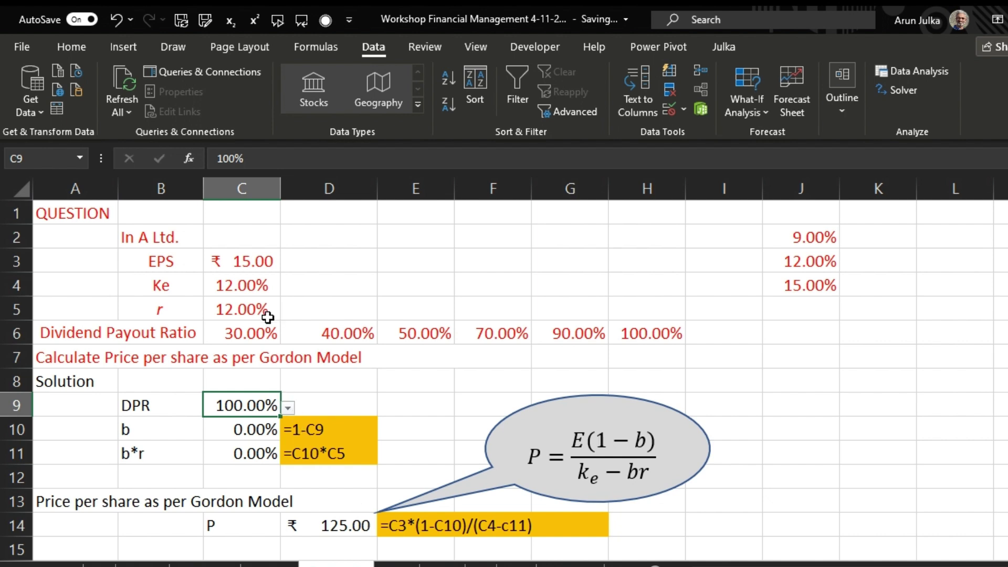
# Step: Set r in C5 to 9%, below Ke
pyautogui.click(252, 309)
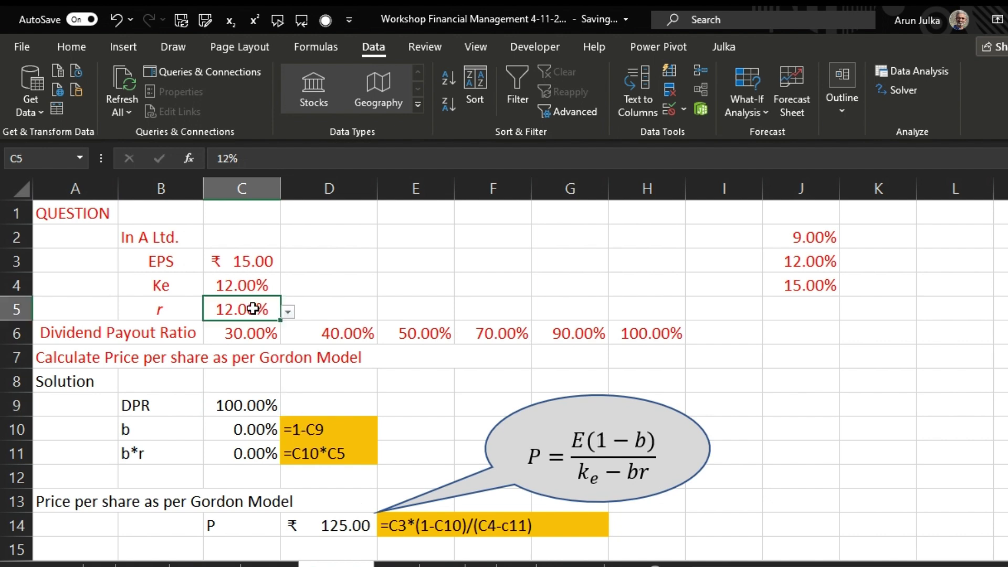
pyautogui.click(287, 313)
pyautogui.click(249, 329)
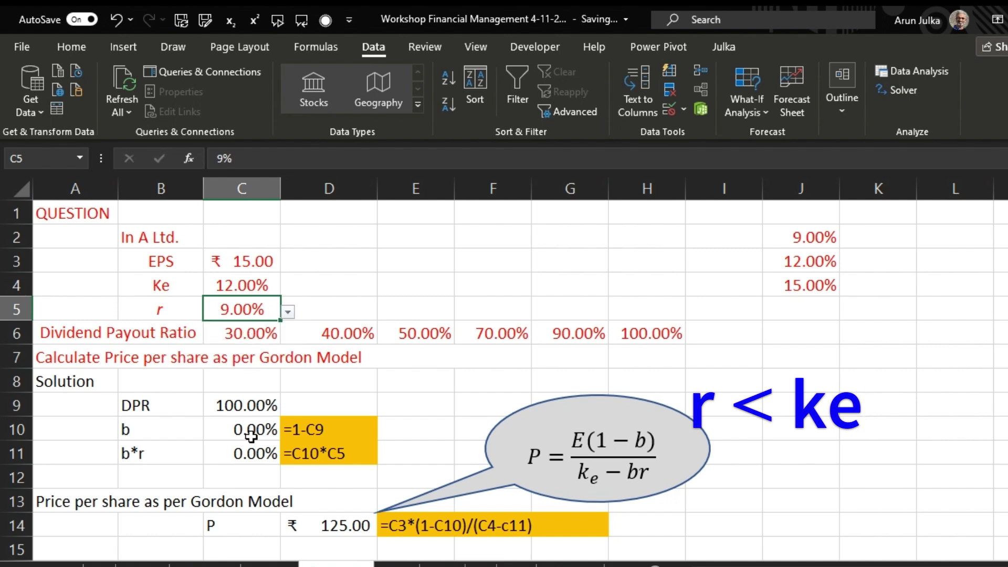
# Step: Set C9's payout ratio to 30%, then 40% and 50%
pyautogui.click(255, 406)
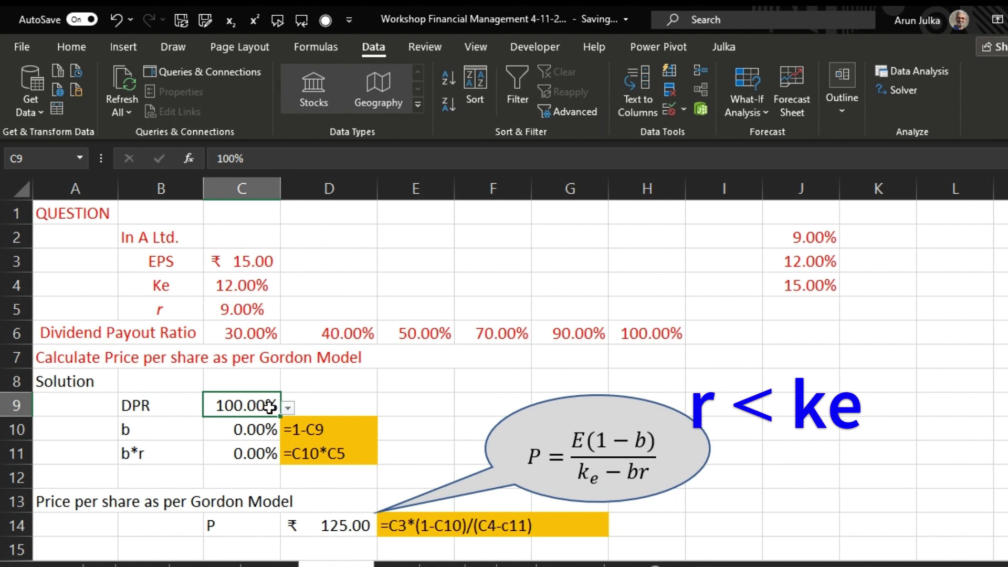
pyautogui.click(289, 408)
pyautogui.click(249, 425)
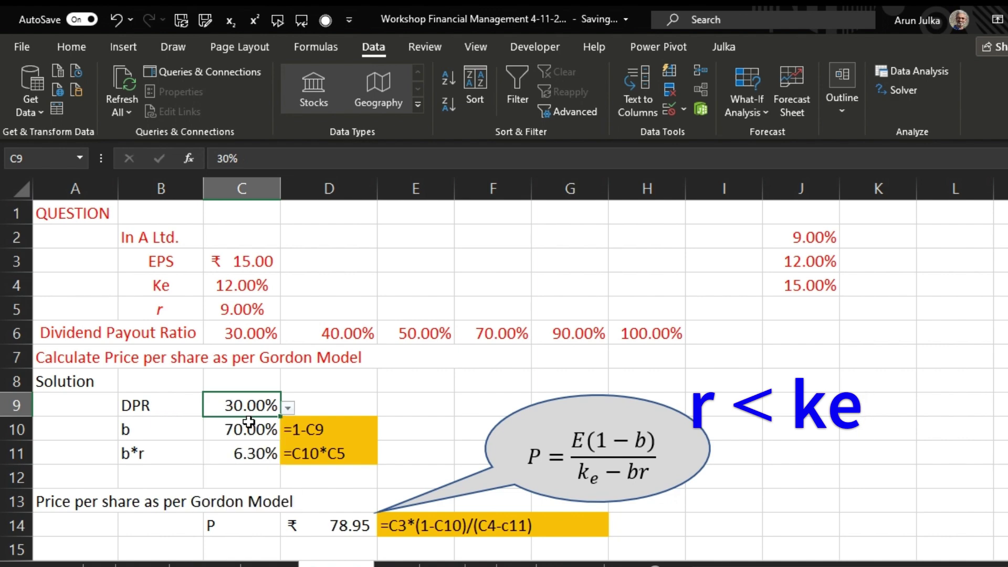
pyautogui.click(289, 408)
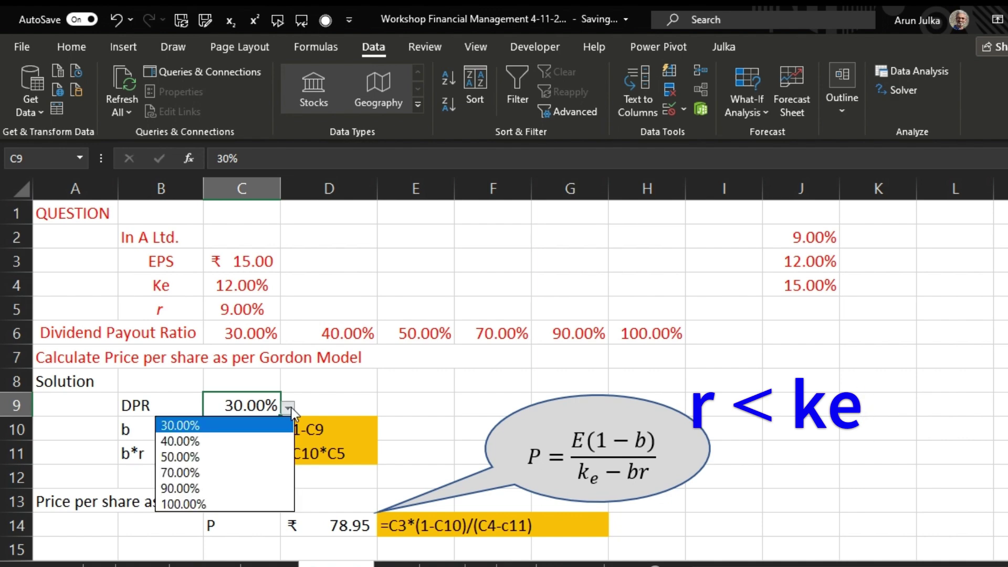
pyautogui.click(269, 436)
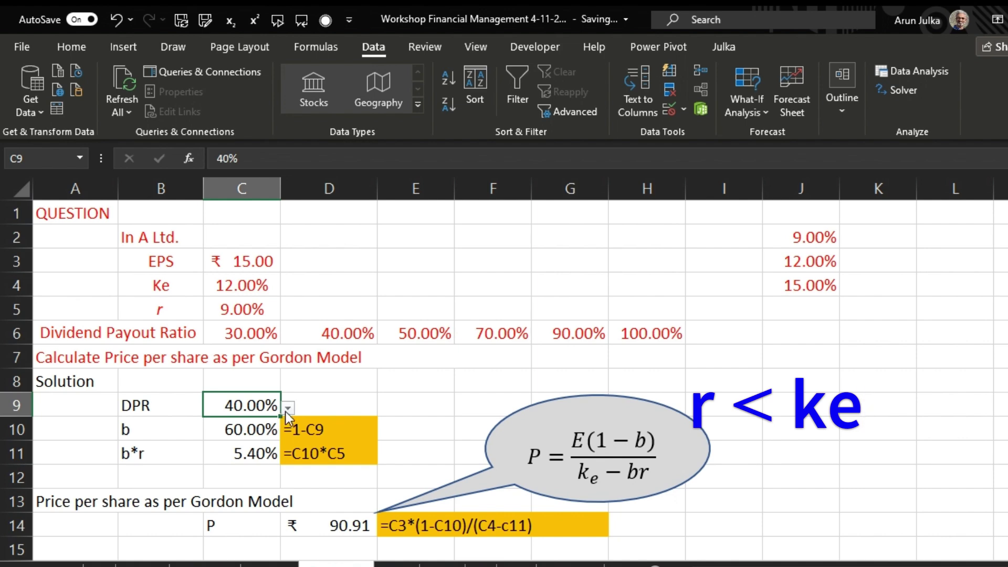
pyautogui.click(288, 408)
pyautogui.click(263, 457)
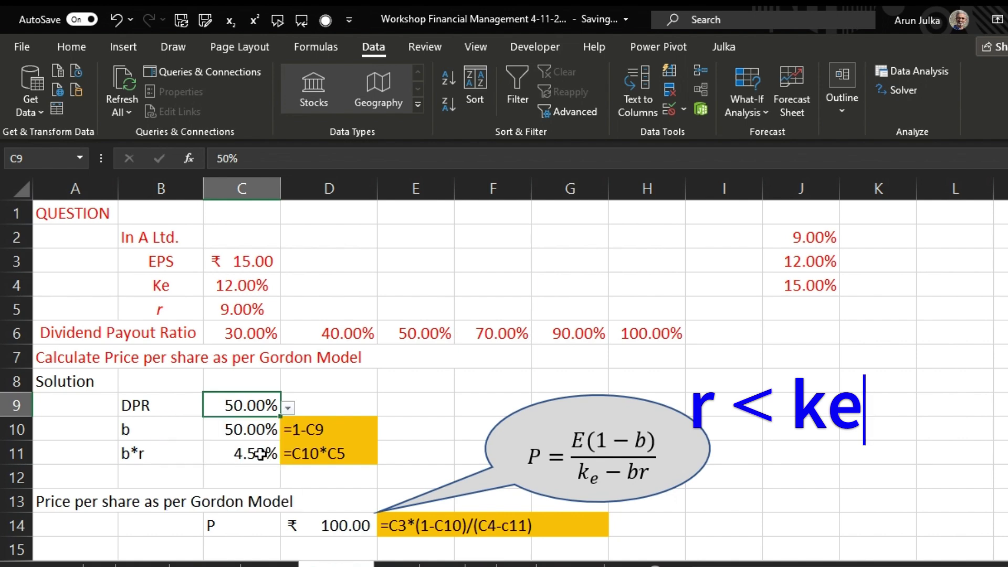
# Step: Raise C9's payout ratio to 70%, 90% and 100%, price reaching ₹125.00
pyautogui.click(287, 410)
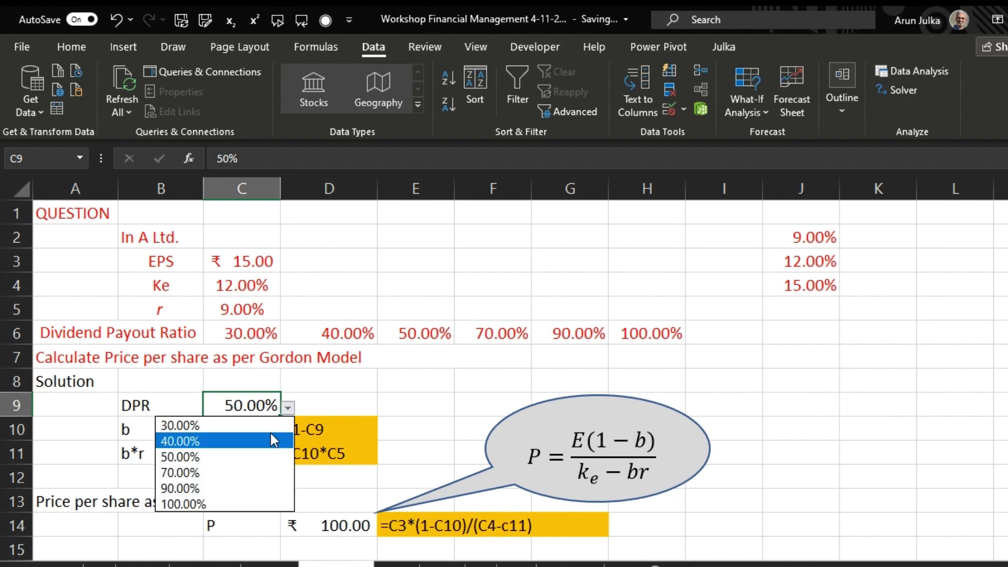
pyautogui.click(249, 474)
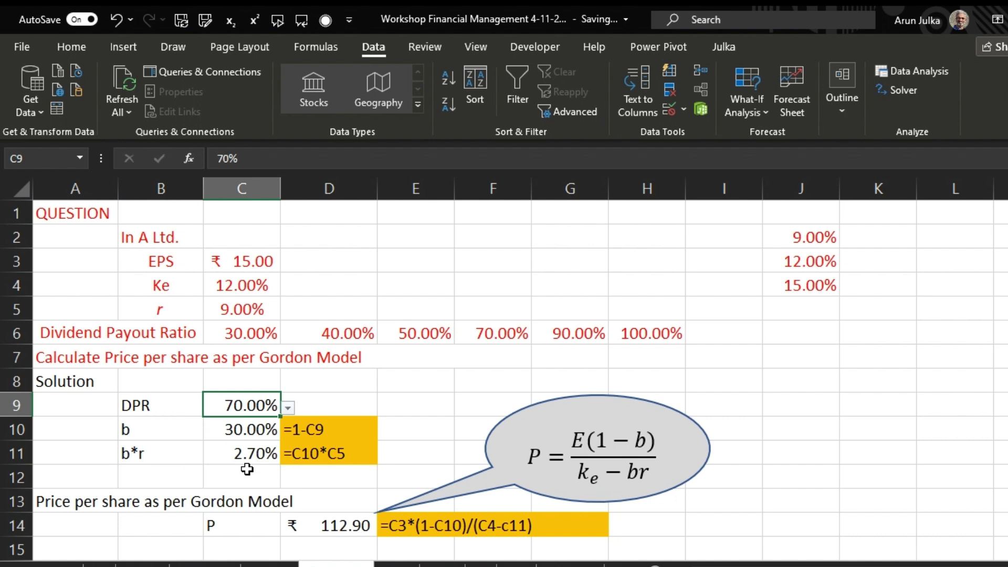
pyautogui.click(288, 408)
pyautogui.click(248, 489)
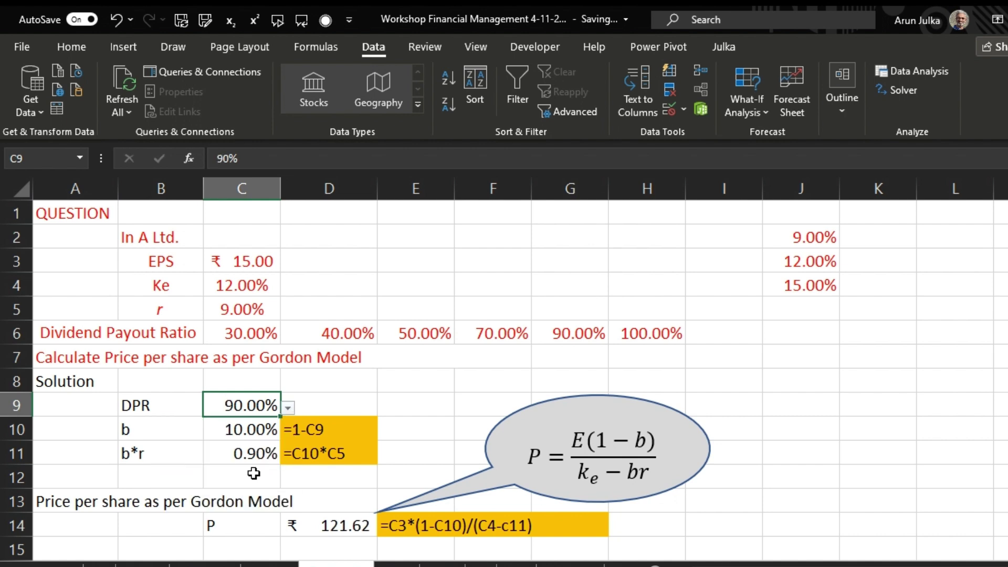
pyautogui.click(290, 415)
pyautogui.click(235, 506)
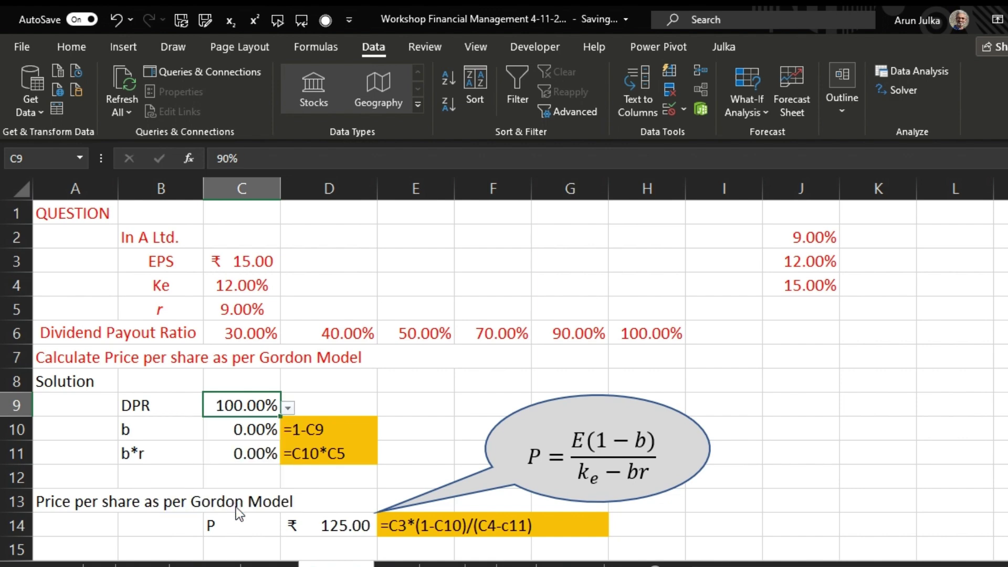